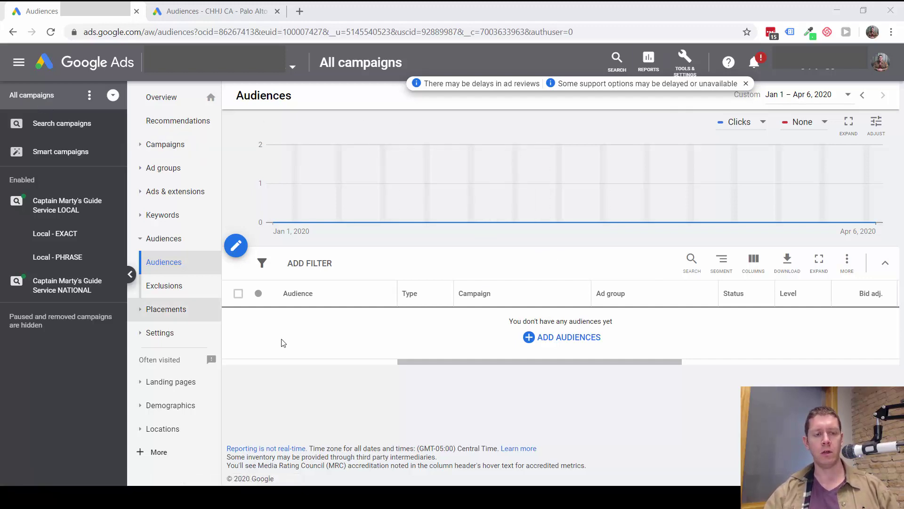
# Step: Open the all-campaigns Audiences page from the left menu's Audiences section
pyautogui.click(166, 267)
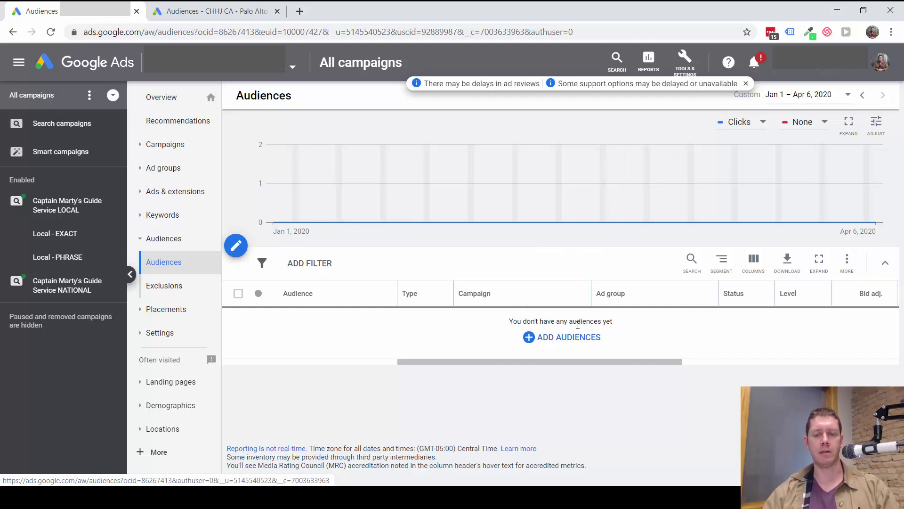
# Step: Add audiences at campaign level to the Captain Marty's Guide Service LOCAL campaign, using Observation rather than Targeting
pyautogui.click(568, 335)
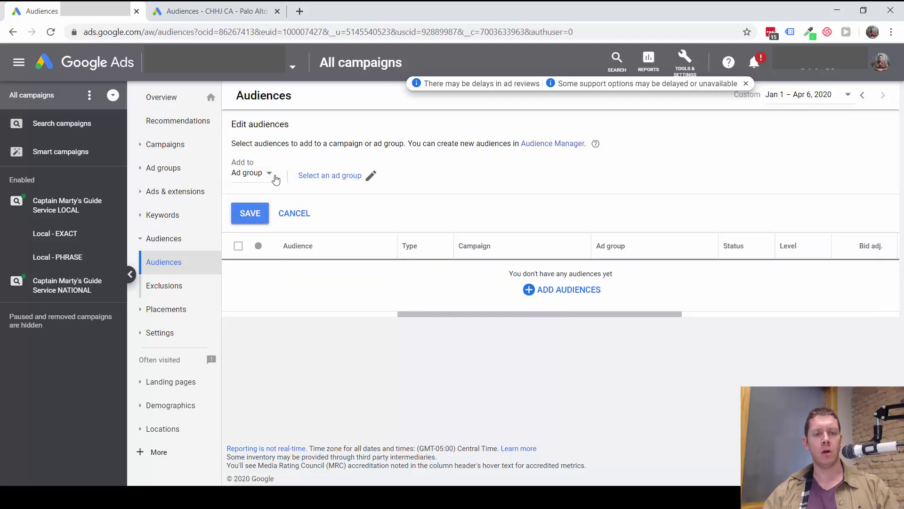
pyautogui.click(256, 174)
pyautogui.click(261, 188)
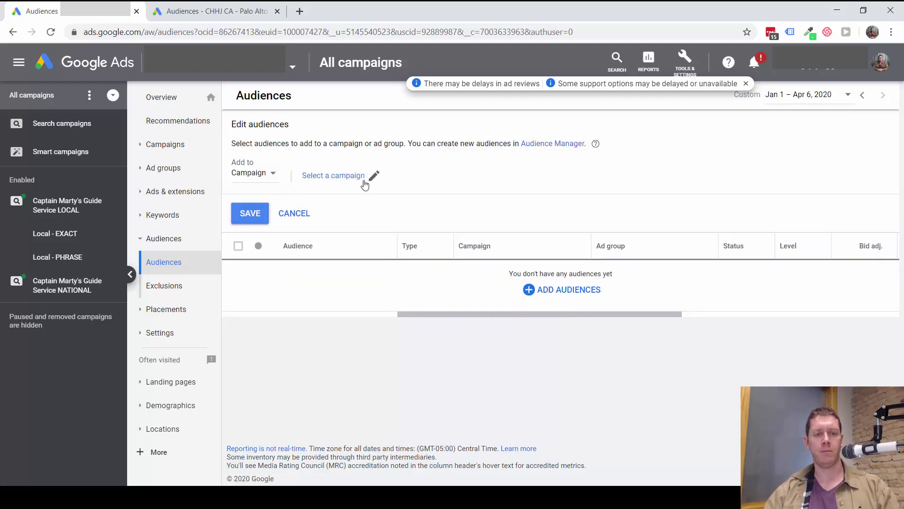
pyautogui.click(371, 175)
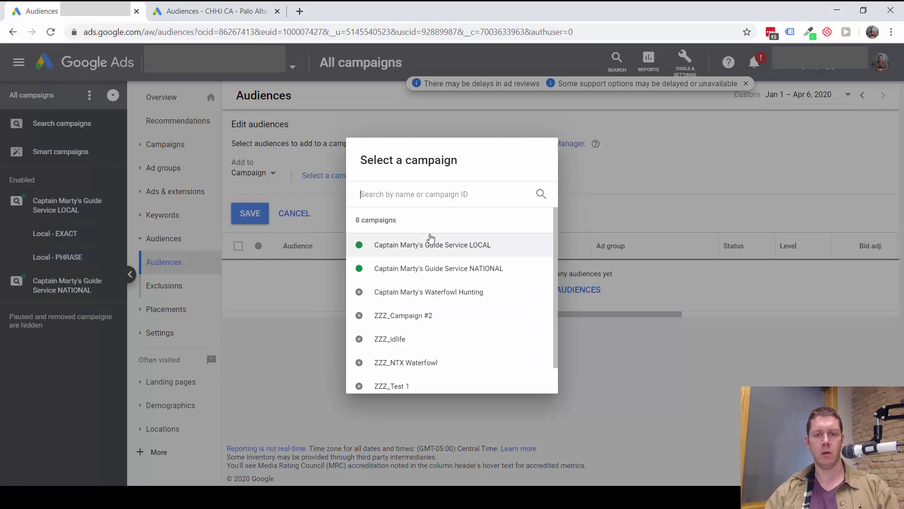
pyautogui.click(429, 243)
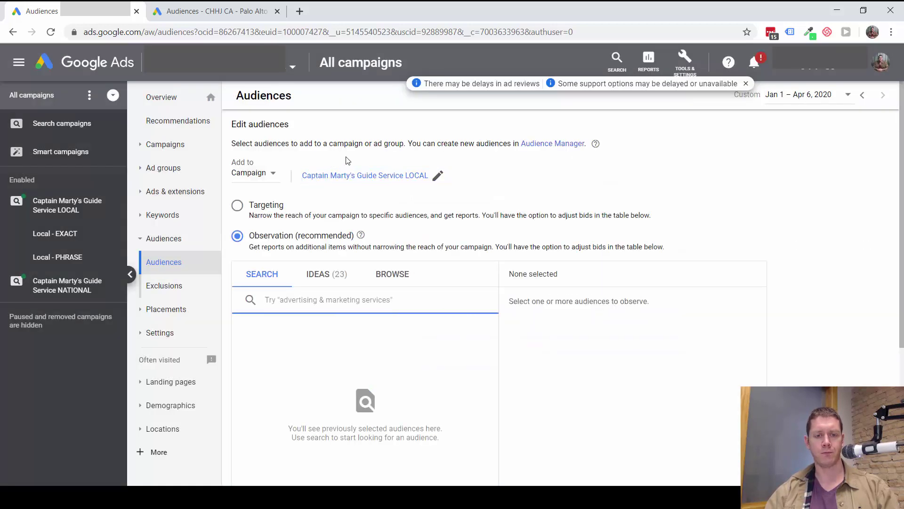
pyautogui.click(237, 209)
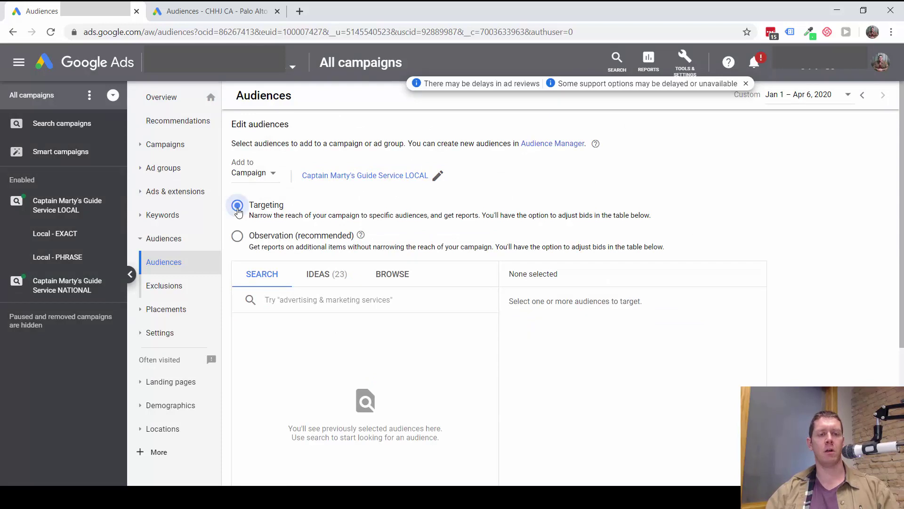
pyautogui.click(239, 237)
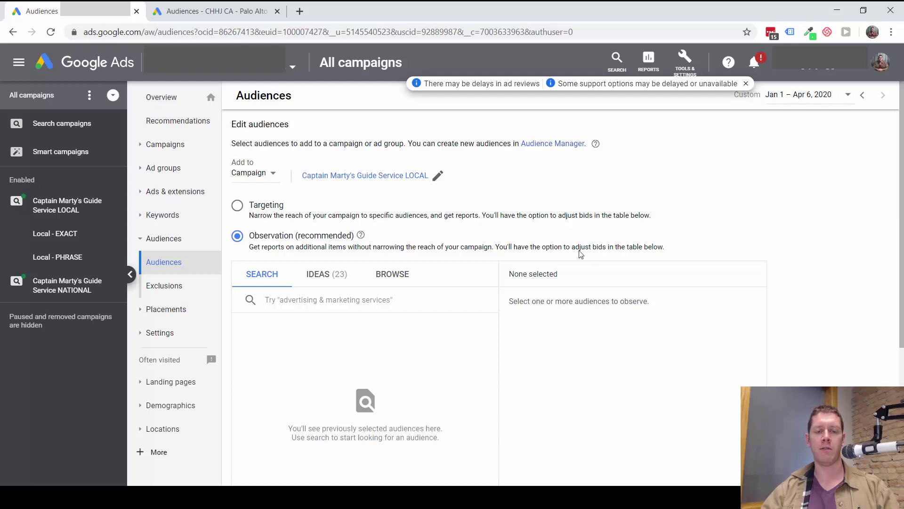
# Step: Search audiences for 'fishing' and tick Fishing Equipment and Boats & Watercraft
pyautogui.scroll(-2, 540, 197)
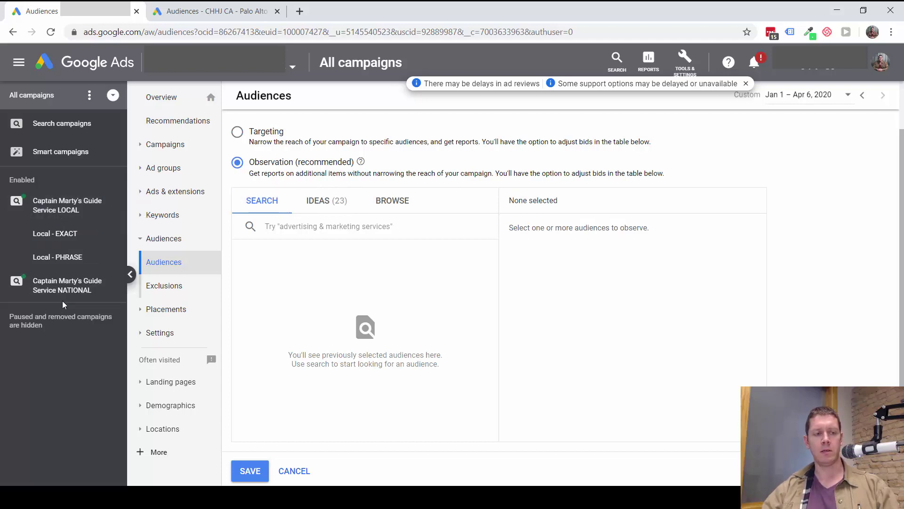
pyautogui.click(313, 227)
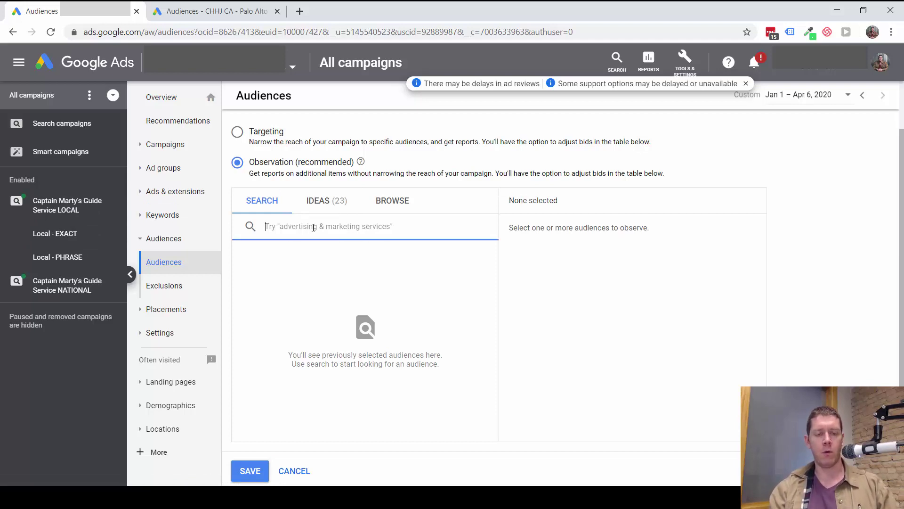
pyautogui.write('fishing')
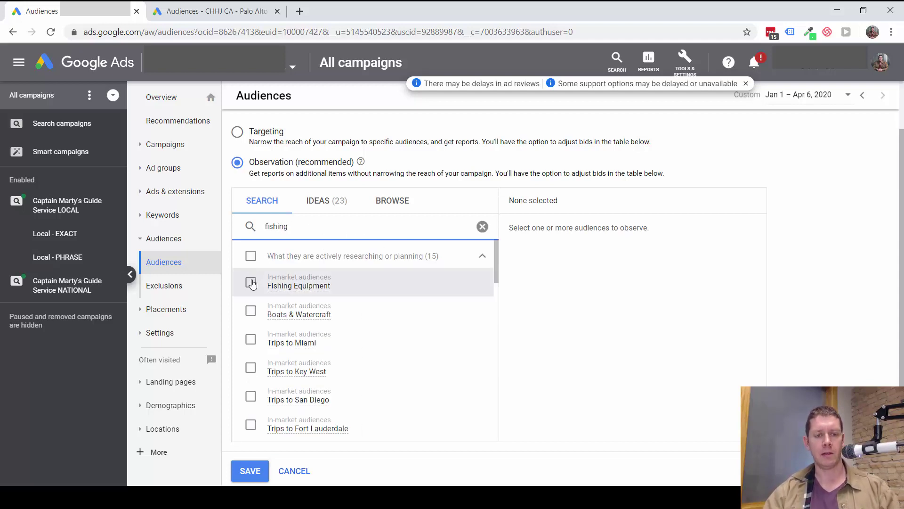
pyautogui.click(250, 282)
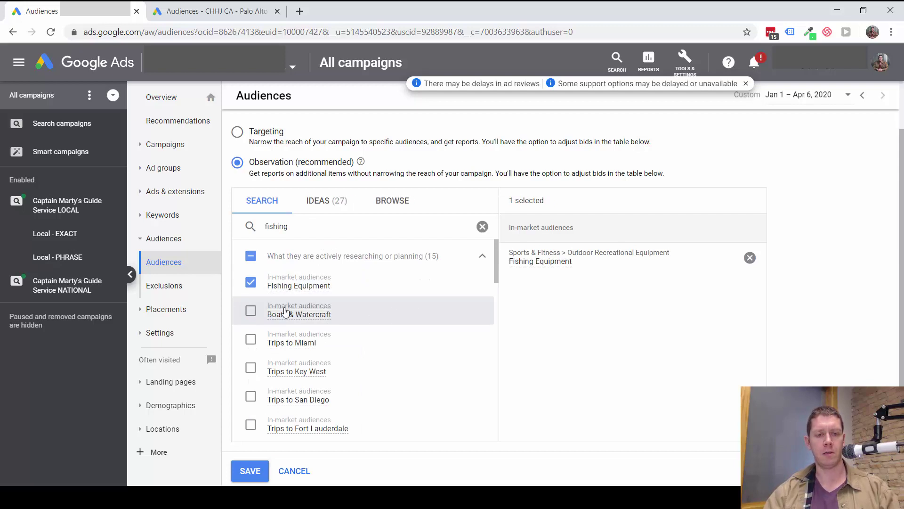
pyautogui.click(250, 311)
# Step: Also tick Boating & Sailing Enthusiasts from the fishing search results
pyautogui.scroll(-2, 401, 326)
pyautogui.scroll(-5, 400, 327)
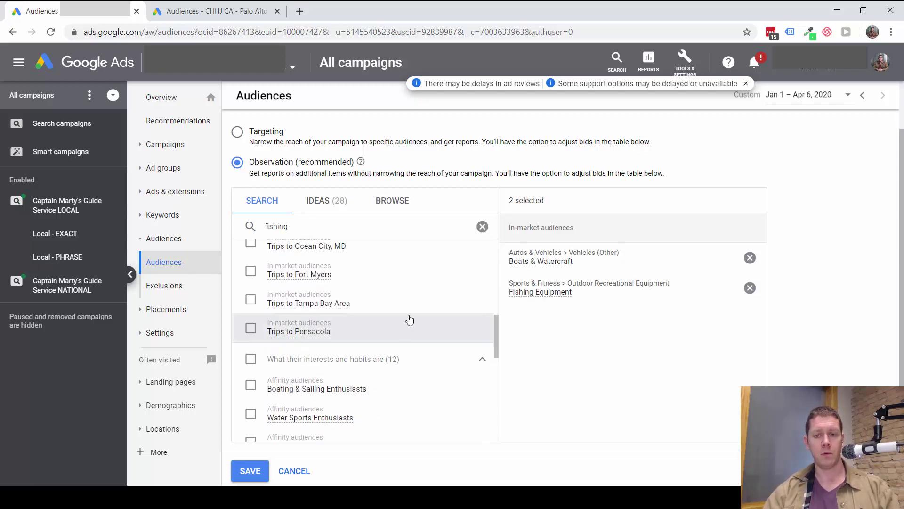
pyautogui.scroll(7, 406, 318)
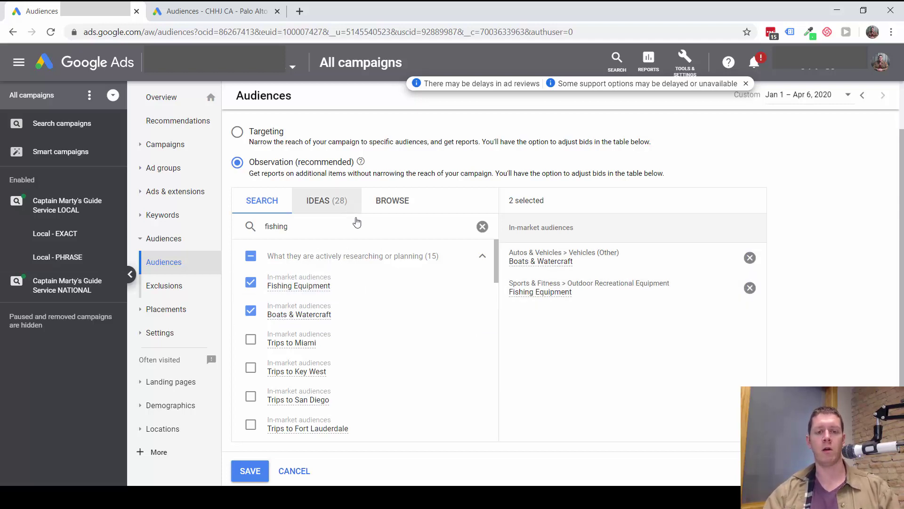
pyautogui.scroll(-6, 372, 281)
pyautogui.scroll(-3, 378, 277)
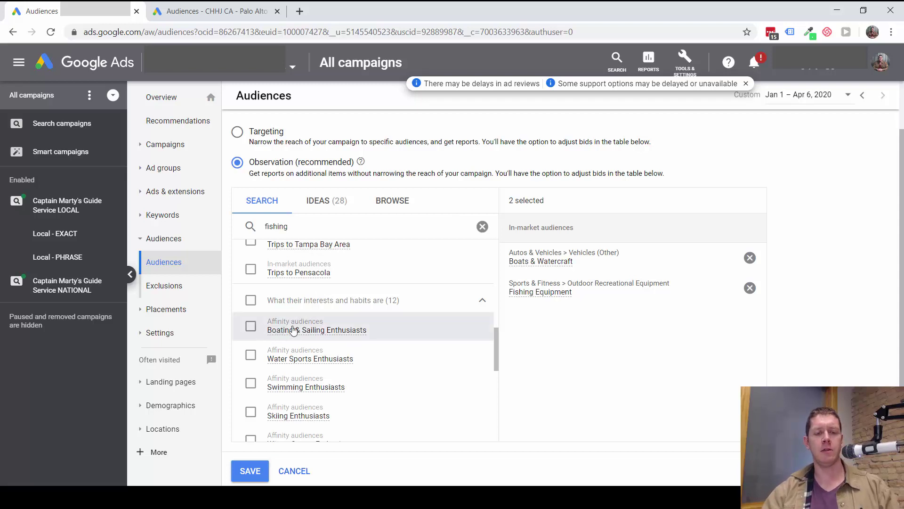
pyautogui.moveTo(326, 330)
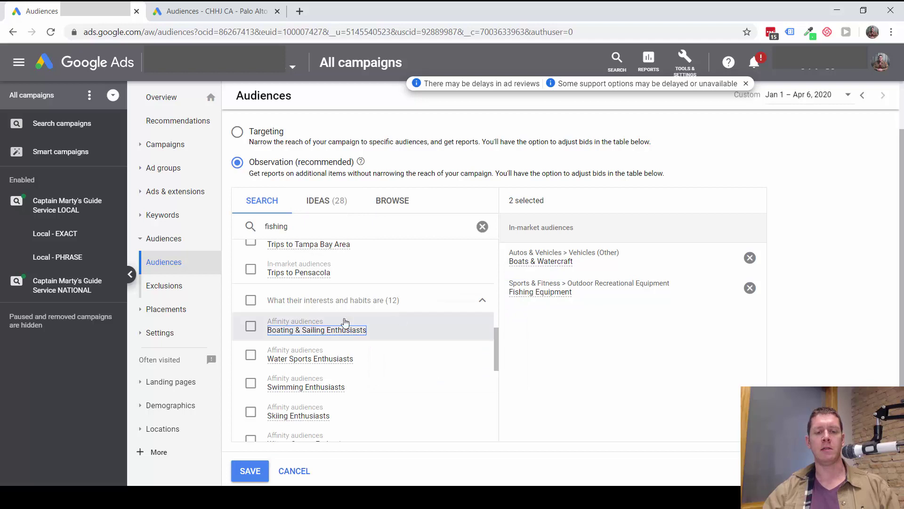
pyautogui.moveTo(277, 336)
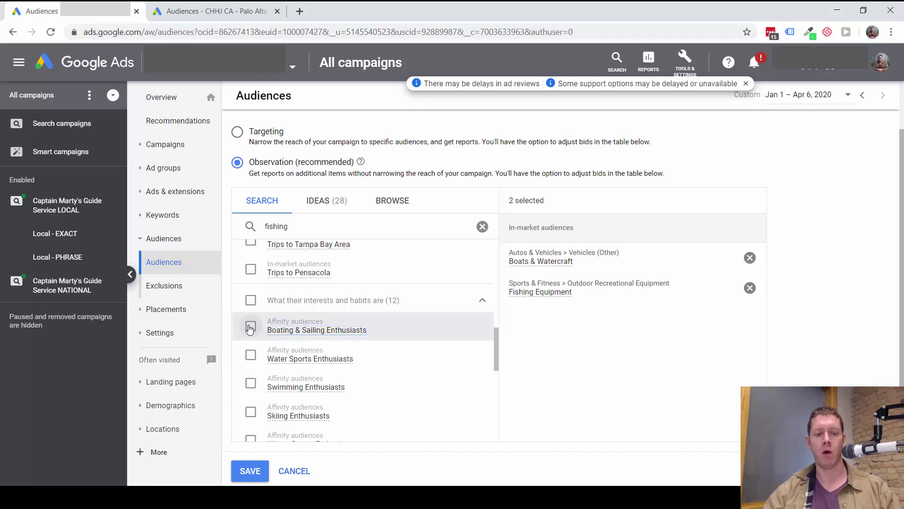
pyautogui.click(250, 327)
pyautogui.scroll(-1, 358, 329)
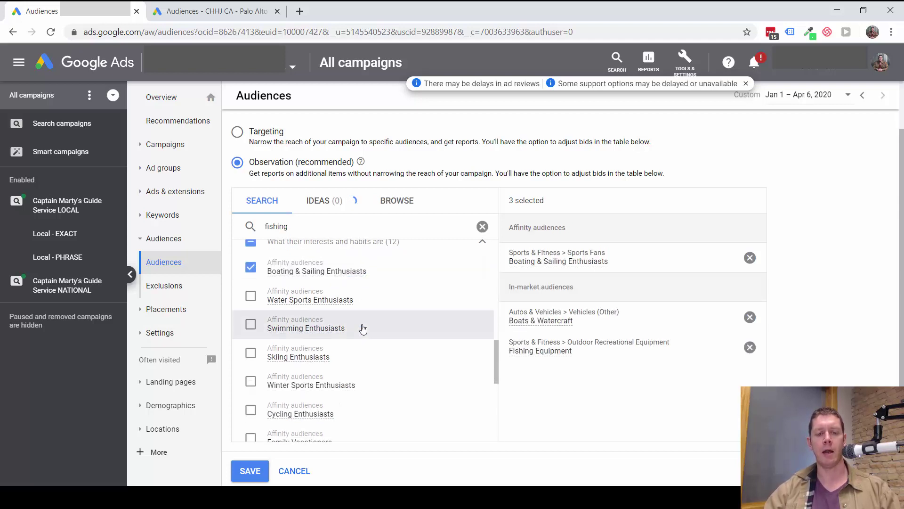
pyautogui.scroll(-3, 363, 328)
pyautogui.scroll(-2, 366, 320)
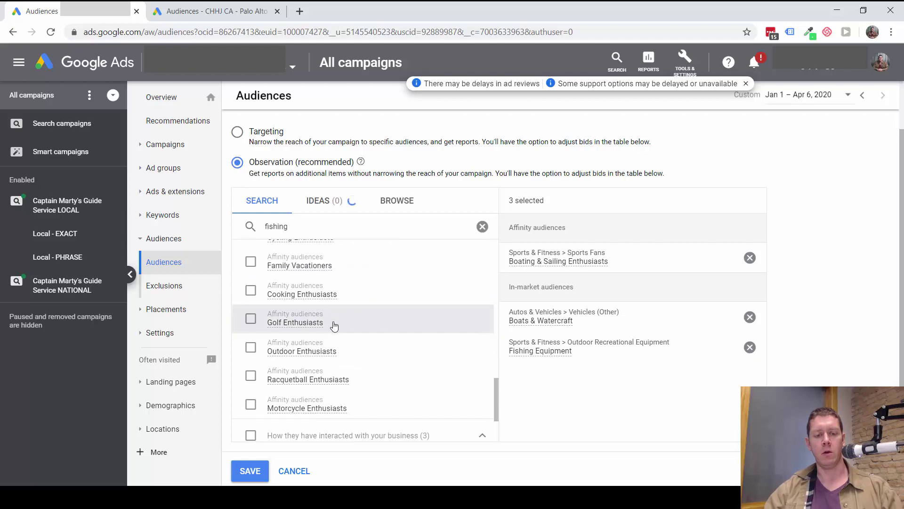
pyautogui.scroll(-3, 372, 316)
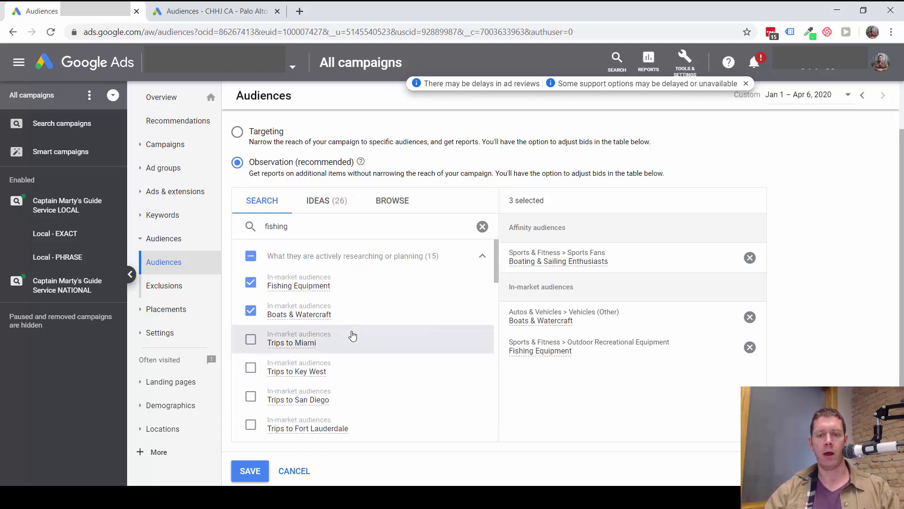
pyautogui.scroll(2, 321, 307)
pyautogui.scroll(-3, 516, 303)
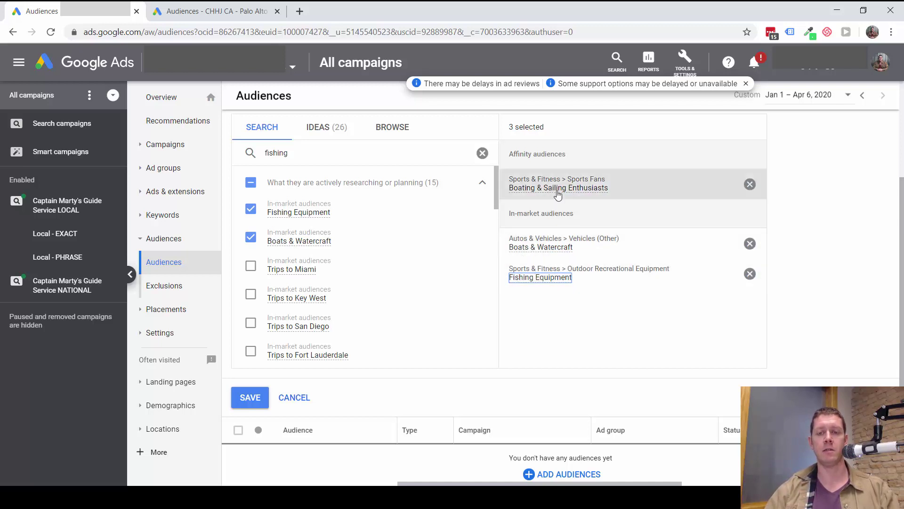
pyautogui.moveTo(561, 189)
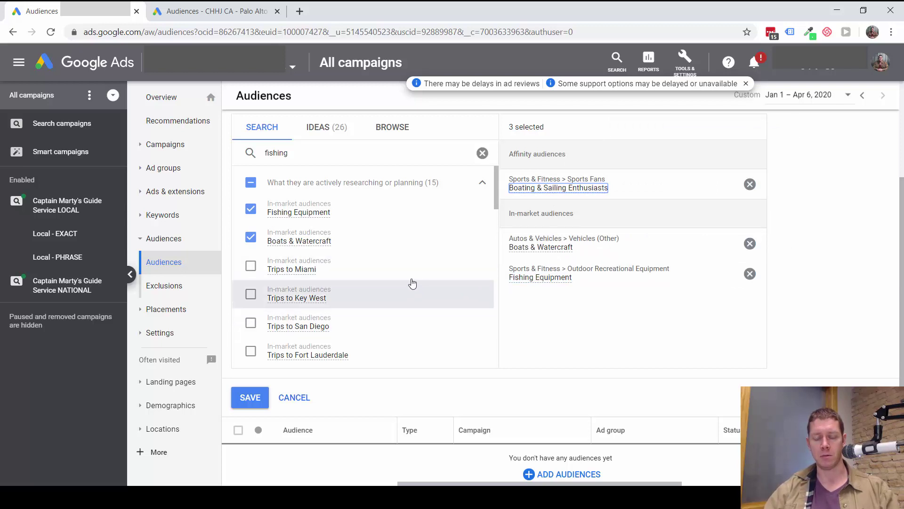
pyautogui.scroll(3, 424, 290)
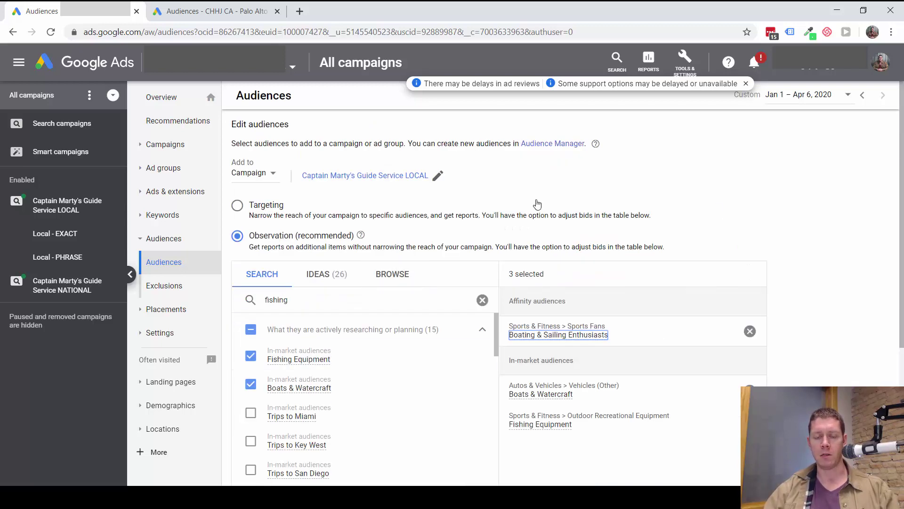
pyautogui.scroll(-2, 687, 174)
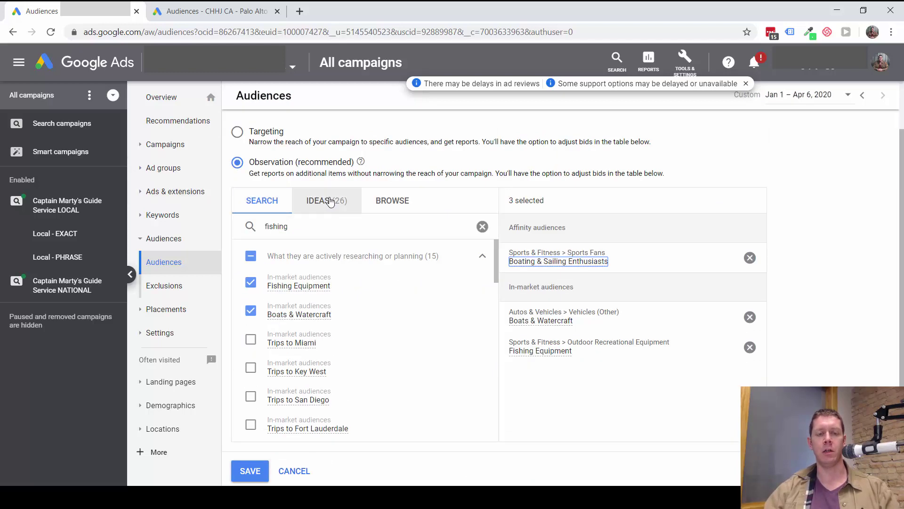
# Step: Remove the Boating & Sailing Enthusiasts, Boats & Watercraft and Fishing Equipment selections
pyautogui.click(325, 203)
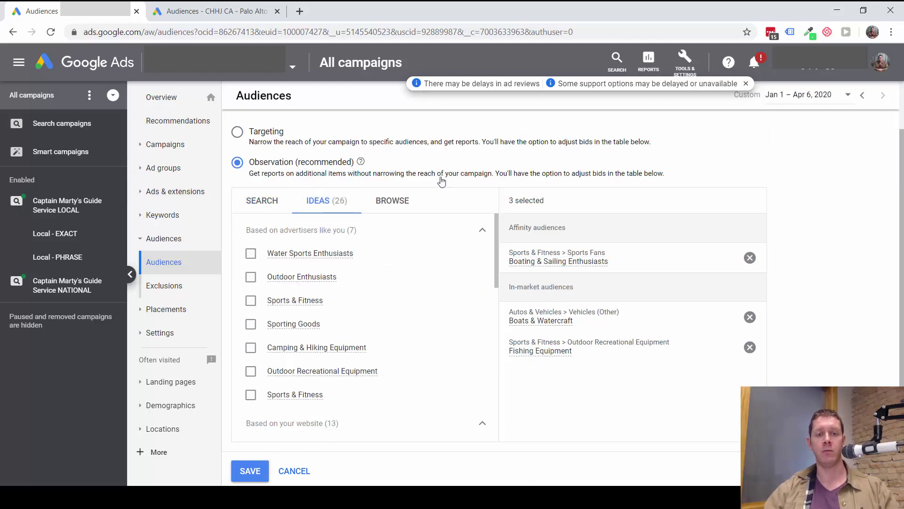
pyautogui.scroll(-3, 374, 373)
pyautogui.scroll(5, 374, 373)
pyautogui.scroll(-2, 878, 289)
pyautogui.click(751, 259)
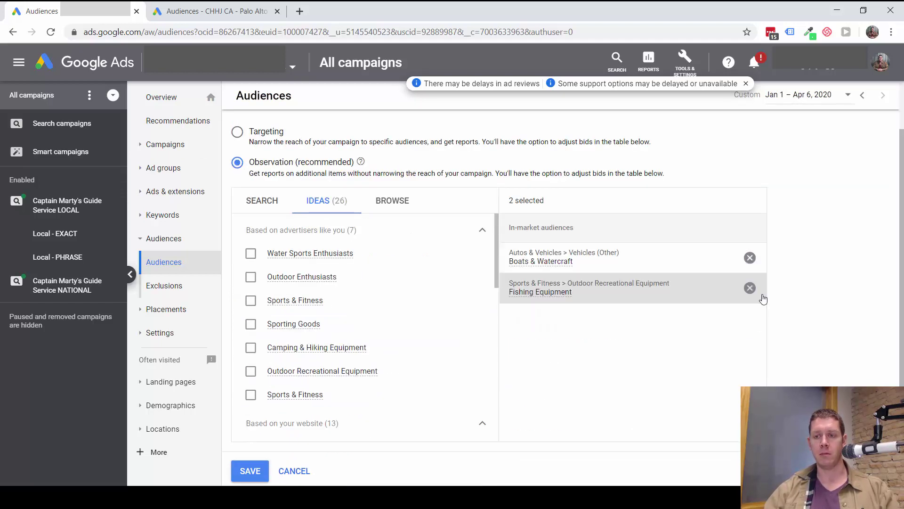
pyautogui.click(752, 289)
pyautogui.click(750, 258)
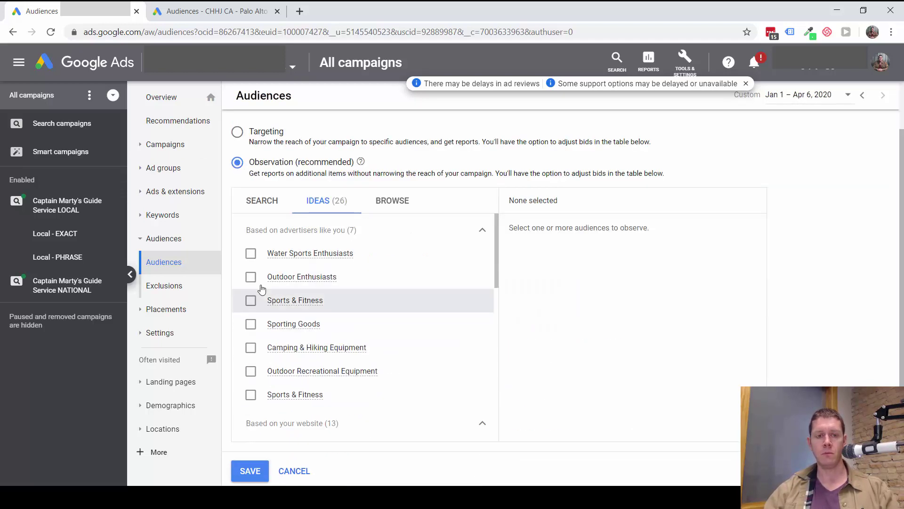
pyautogui.scroll(2, 337, 294)
pyautogui.scroll(-7, 358, 353)
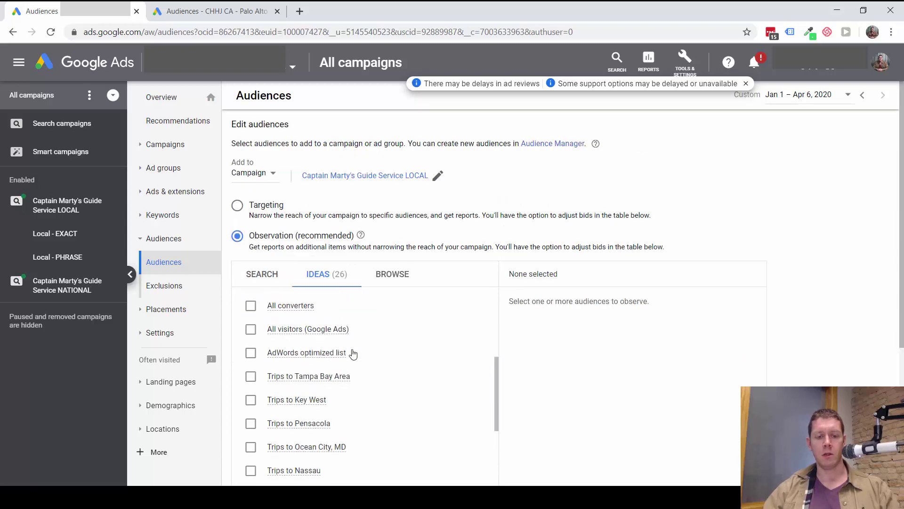
pyautogui.scroll(-6, 355, 356)
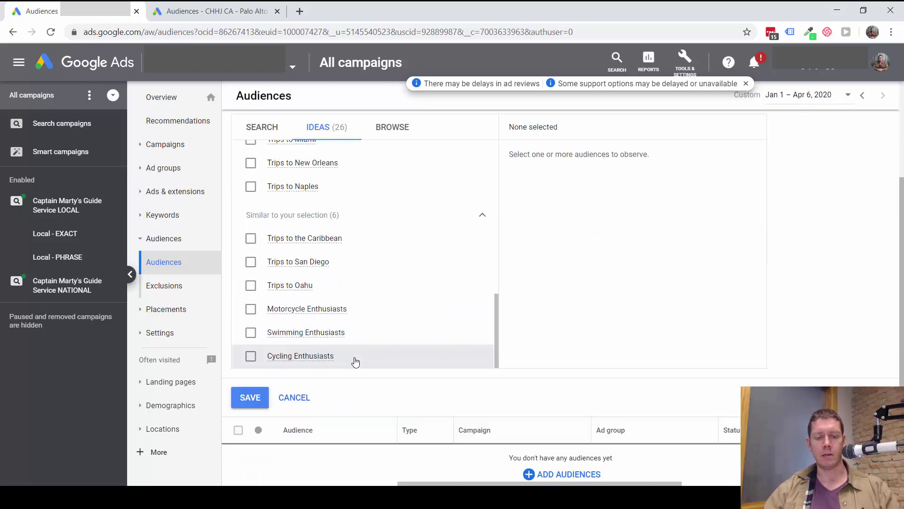
pyautogui.scroll(13, 365, 318)
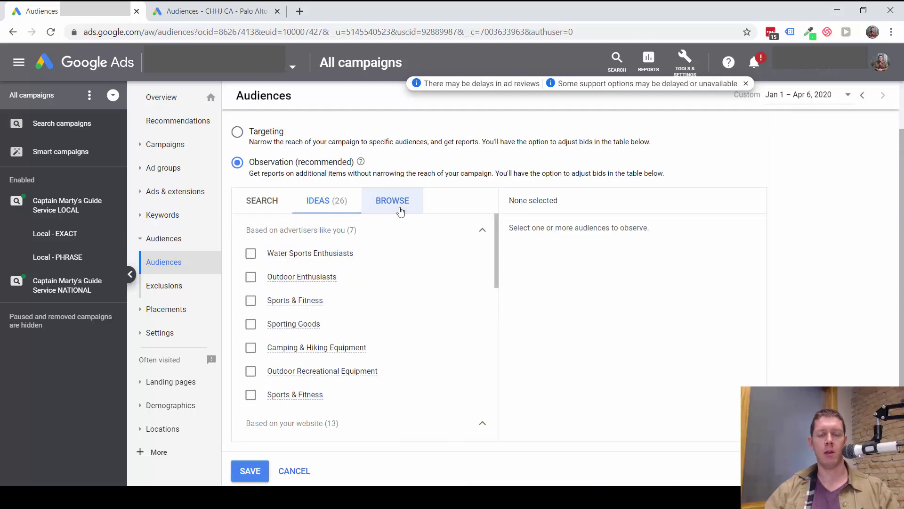
# Step: Look at the BROWSE categories, then go back to the 'fishing' search results
pyautogui.click(403, 210)
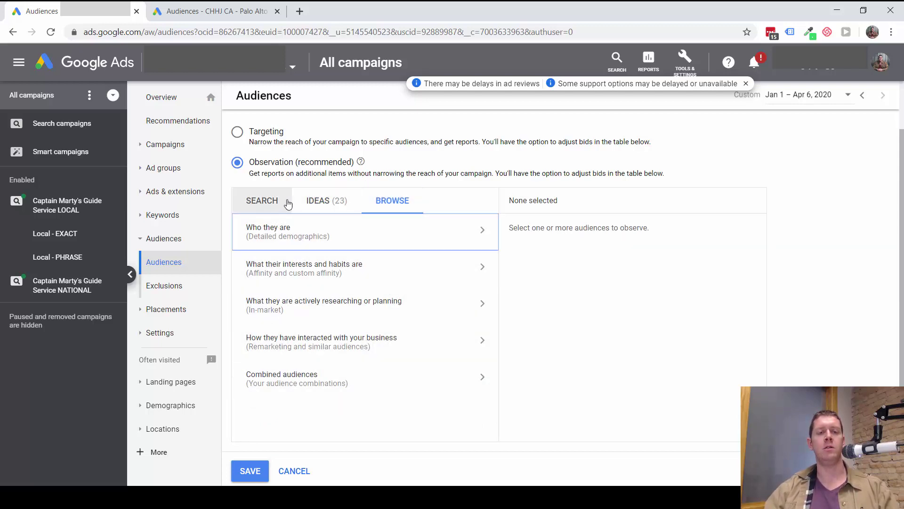
pyautogui.click(279, 202)
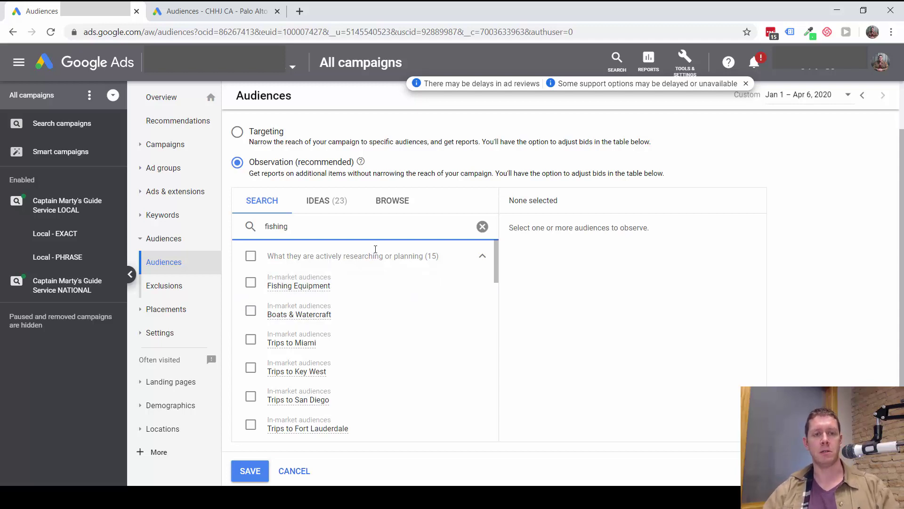
pyautogui.scroll(-2, 722, 218)
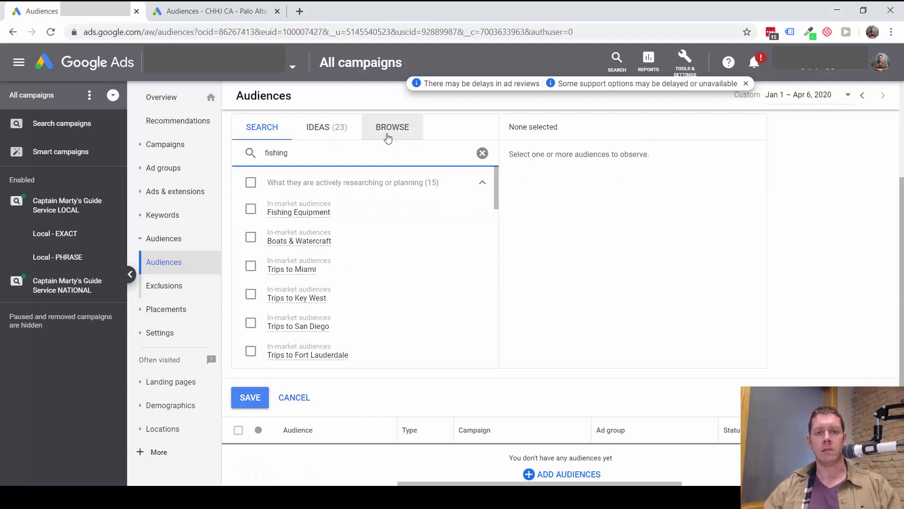
# Step: Browse to Website visitors under business interactions and view the All visitors (Google Ads) size details
pyautogui.click(387, 137)
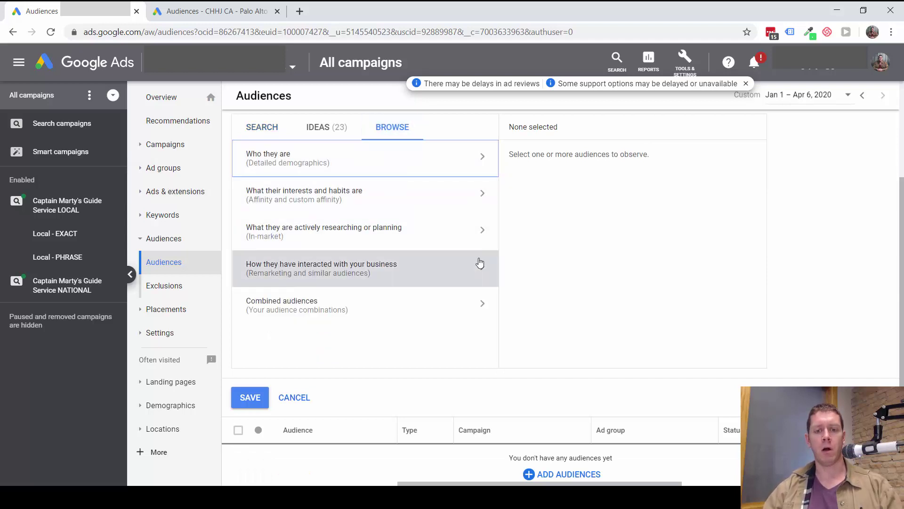
pyautogui.click(478, 271)
pyautogui.click(358, 223)
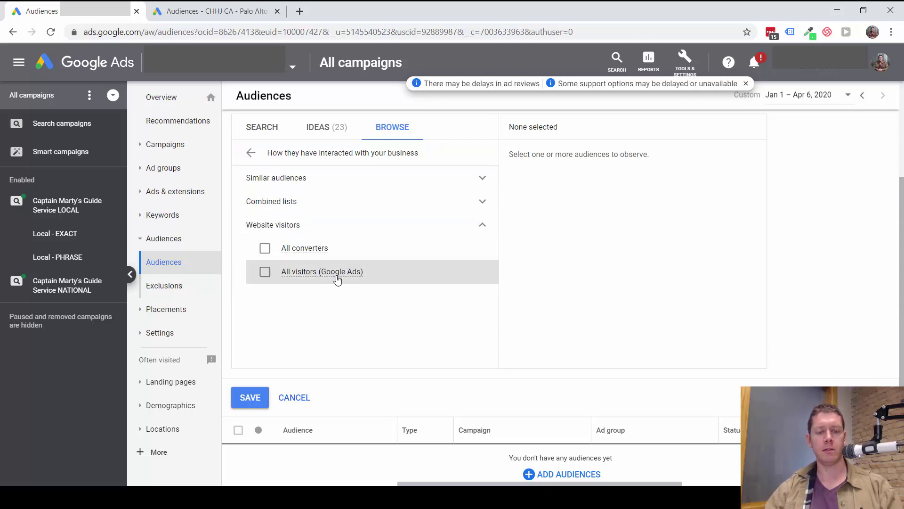
pyautogui.moveTo(315, 281)
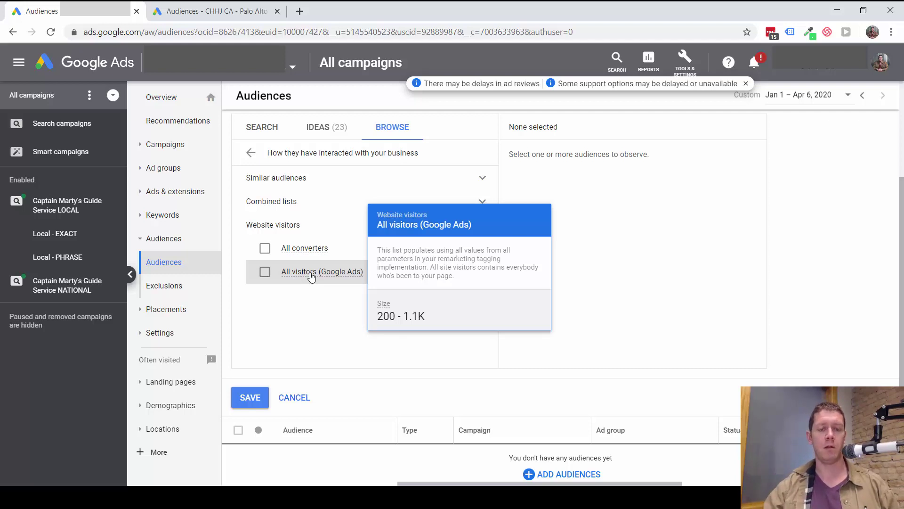
pyautogui.click(333, 279)
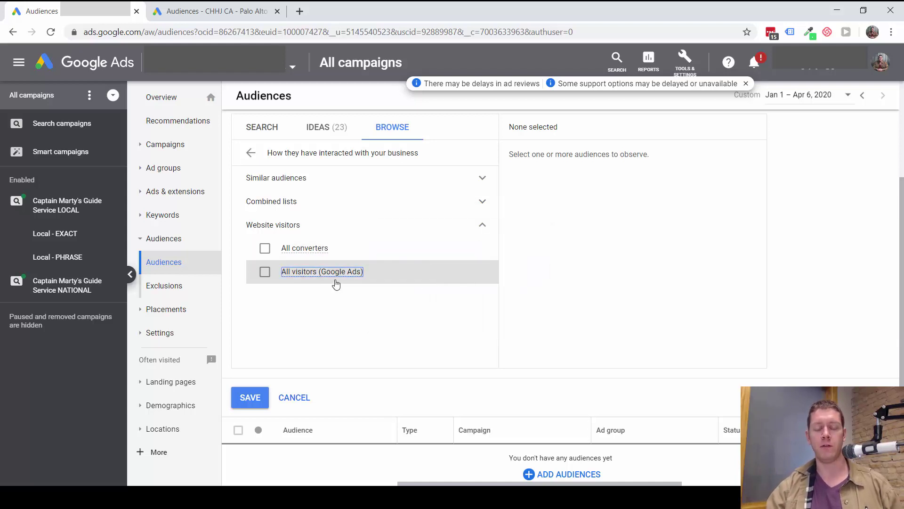
pyautogui.moveTo(345, 281)
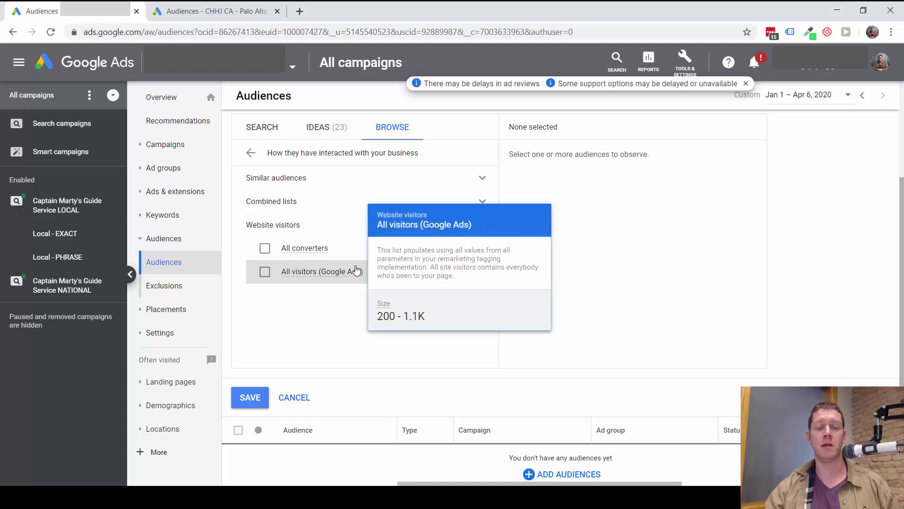
pyautogui.click(357, 270)
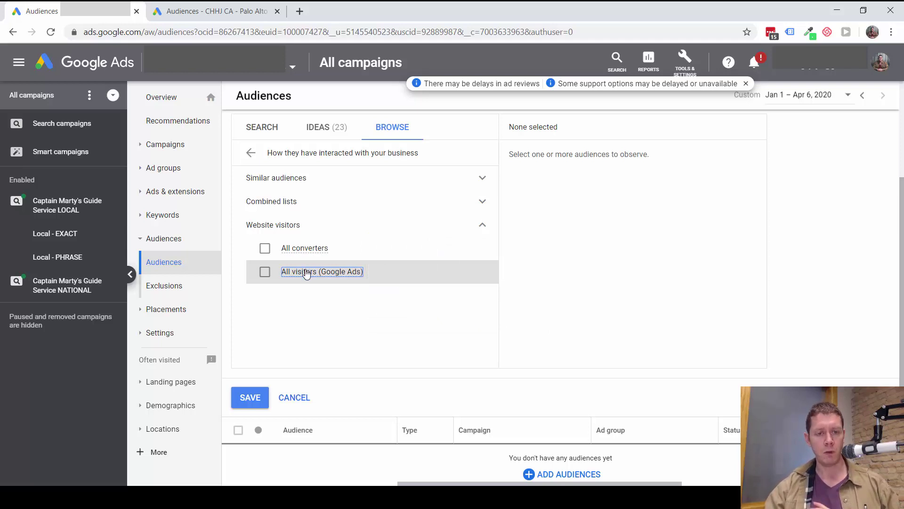
pyautogui.moveTo(329, 277)
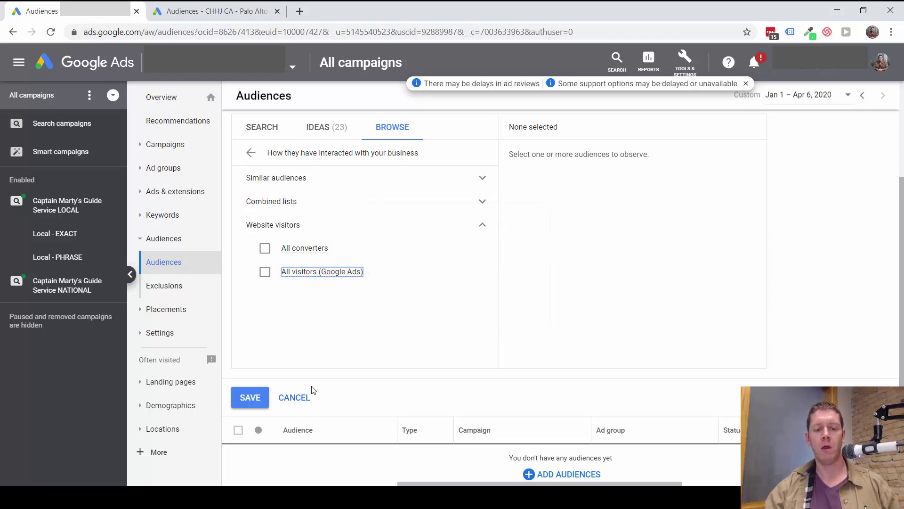
# Step: Discard the audience edits and switch to the other account's Junk Removal audiences
pyautogui.click(295, 405)
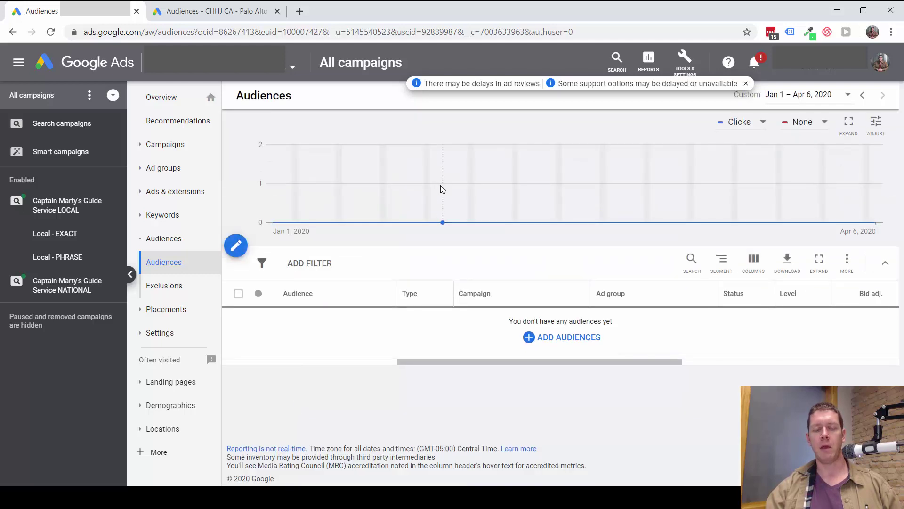
pyautogui.click(204, 11)
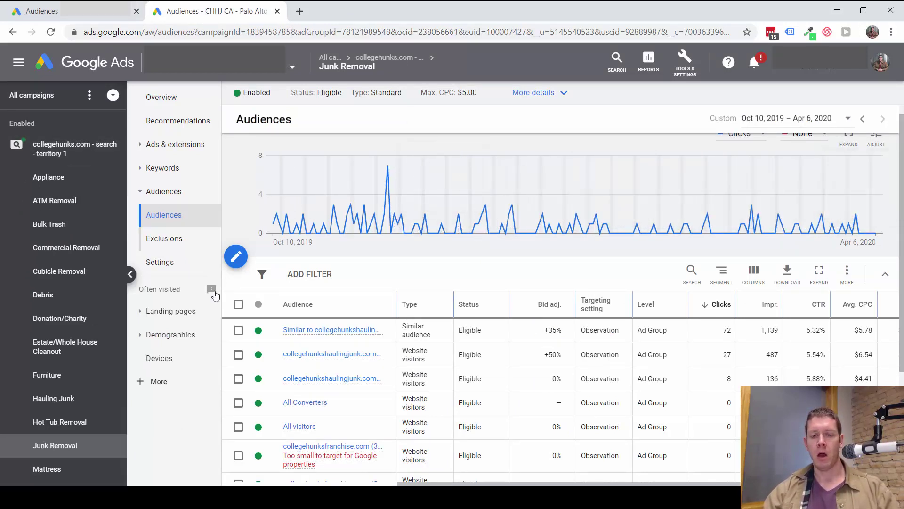
pyautogui.scroll(-3, 413, 311)
pyautogui.scroll(2, 414, 325)
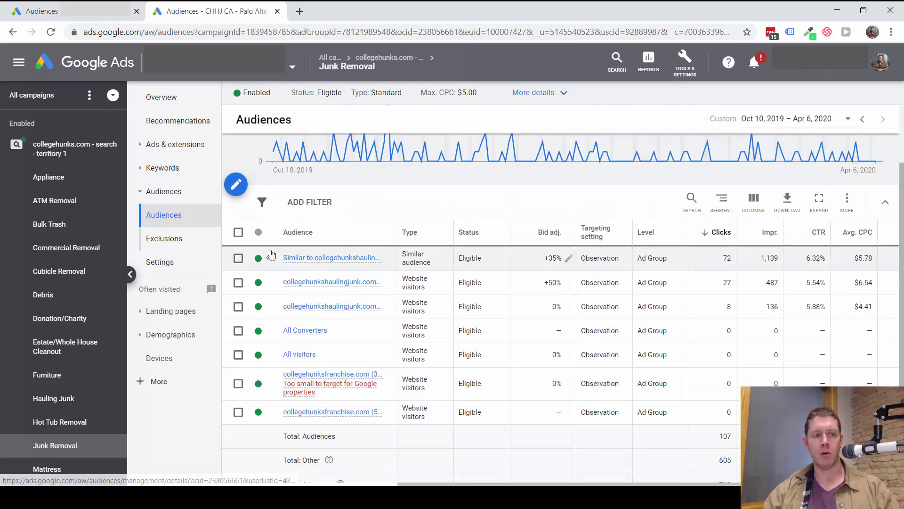
# Step: Review the audiences across the 'collegehunks.com - search - territory 1' campaign
pyautogui.click(61, 154)
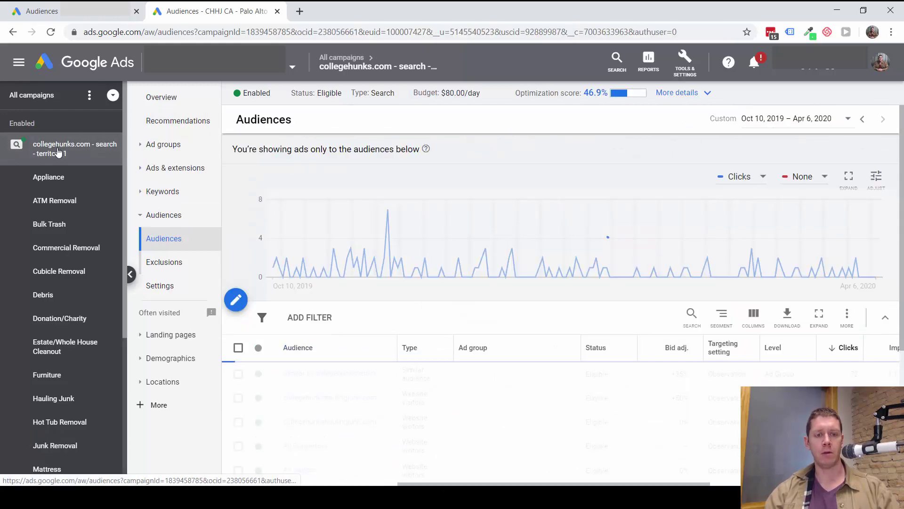
pyautogui.scroll(-3, 400, 306)
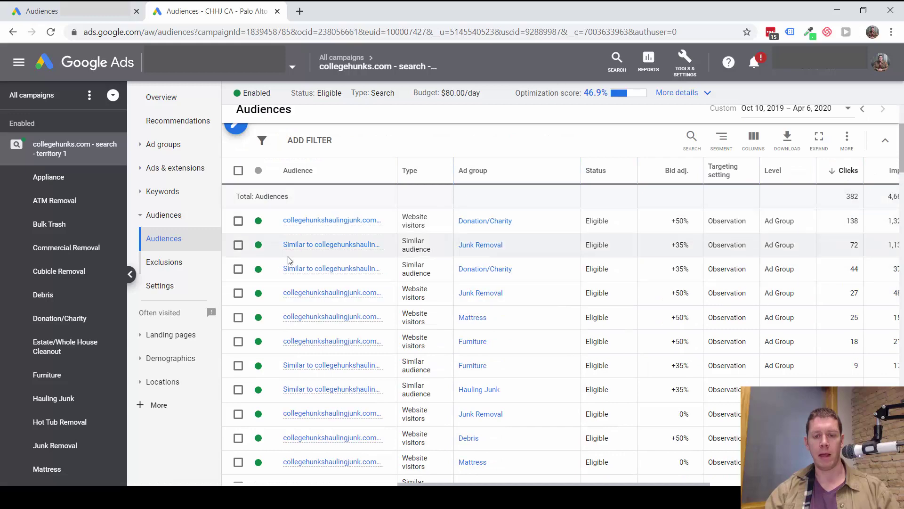
pyautogui.scroll(-10, 385, 296)
pyautogui.scroll(-15, 347, 272)
pyautogui.scroll(15, 345, 276)
pyautogui.scroll(15, 342, 280)
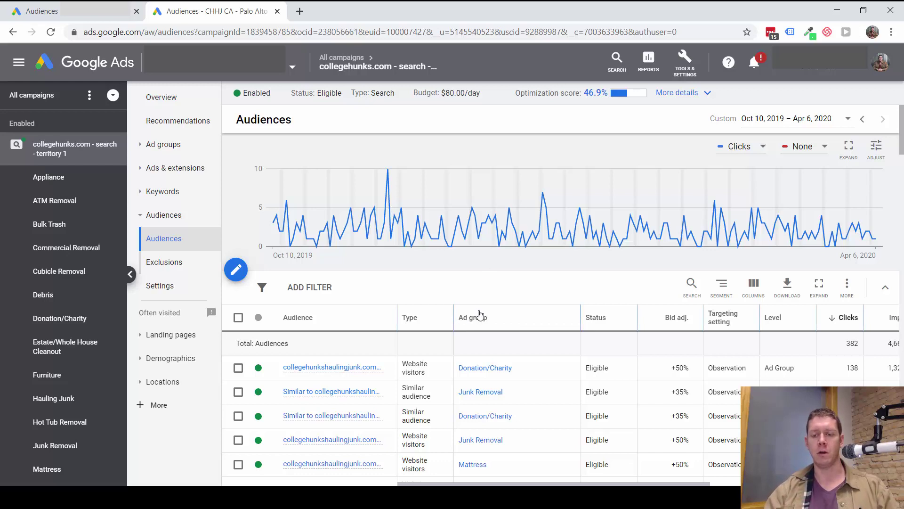
pyautogui.scroll(-3, 468, 303)
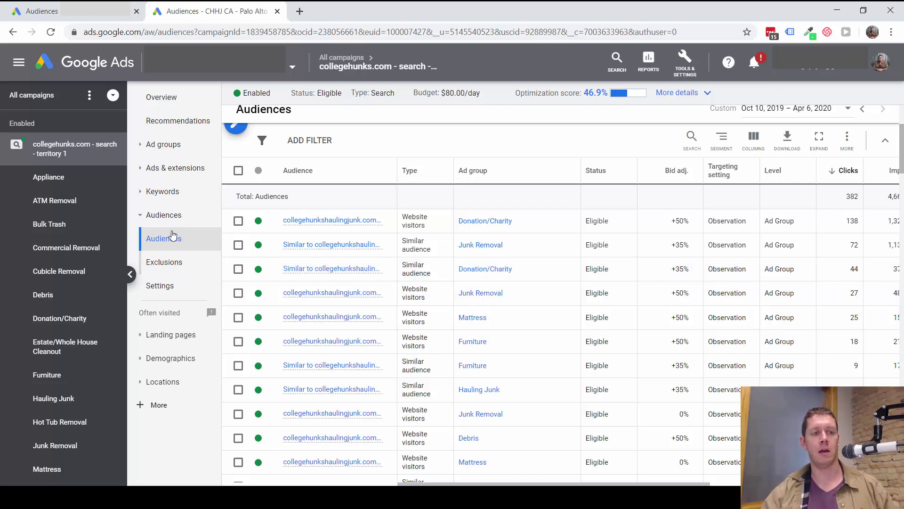
# Step: View the ATM Removal, then Bulk Trash ad group audiences, and return to Junk Removal
pyautogui.click(60, 200)
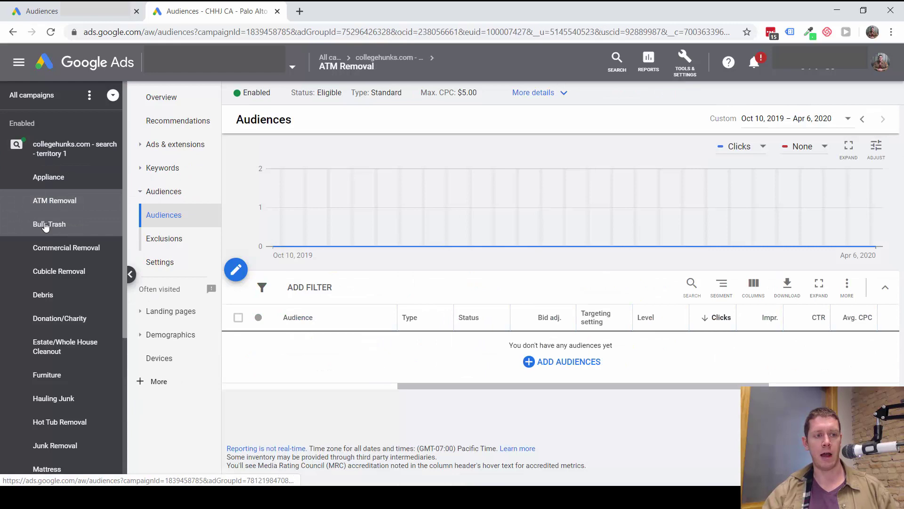
pyautogui.click(45, 225)
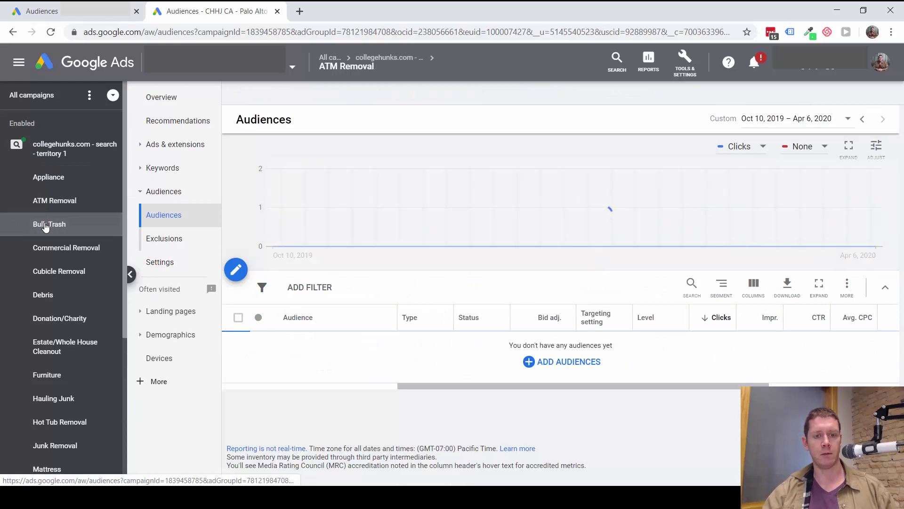
pyautogui.scroll(-2, 545, 324)
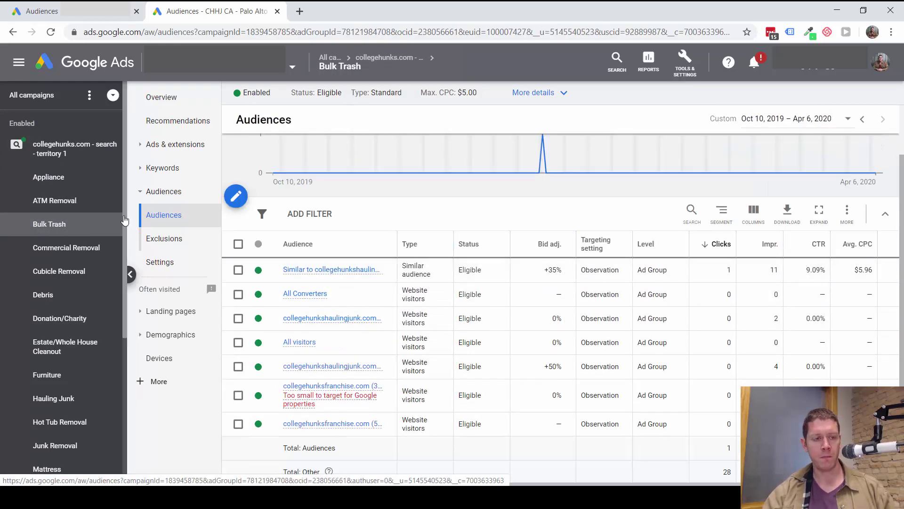
pyautogui.scroll(-1, 66, 247)
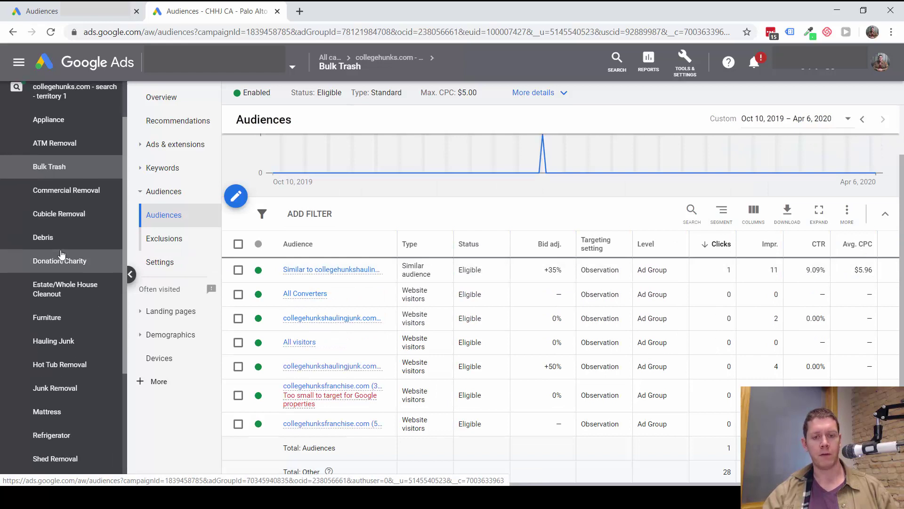
pyautogui.scroll(1, 60, 255)
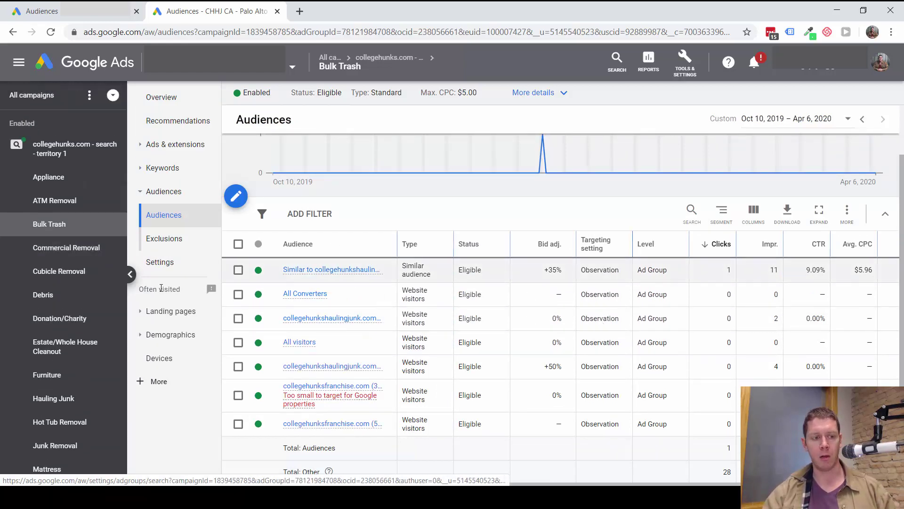
pyautogui.scroll(-1, 72, 229)
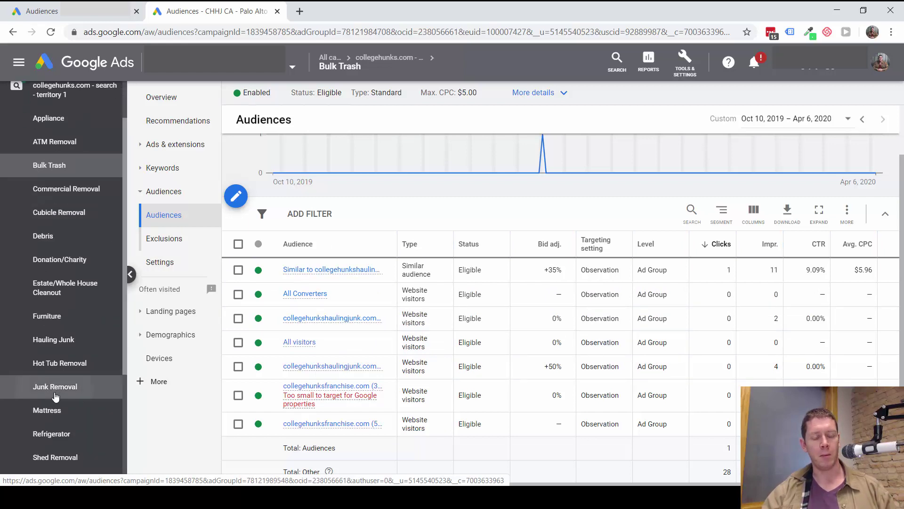
pyautogui.click(70, 386)
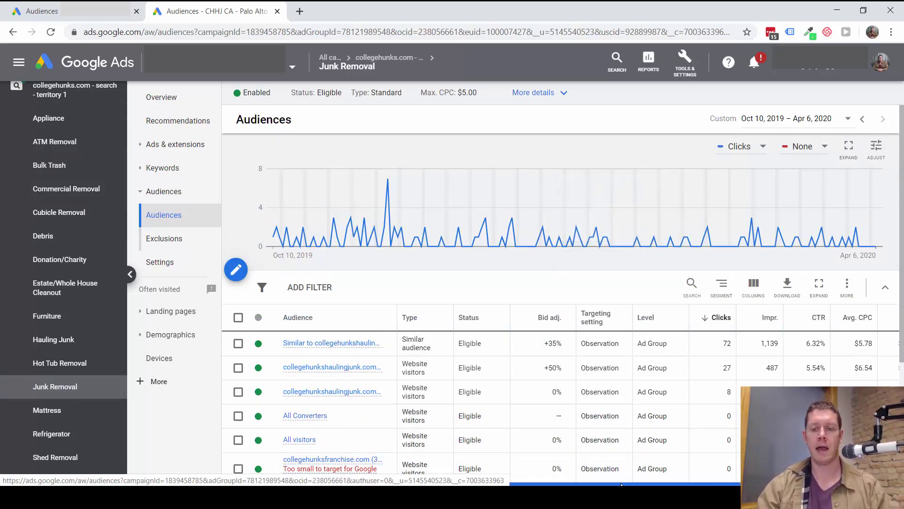
# Step: Widen the Audience column to show full names and preview the Junk Removal audiences' details
pyautogui.moveTo(604, 484); pyautogui.dragTo(514, 430)
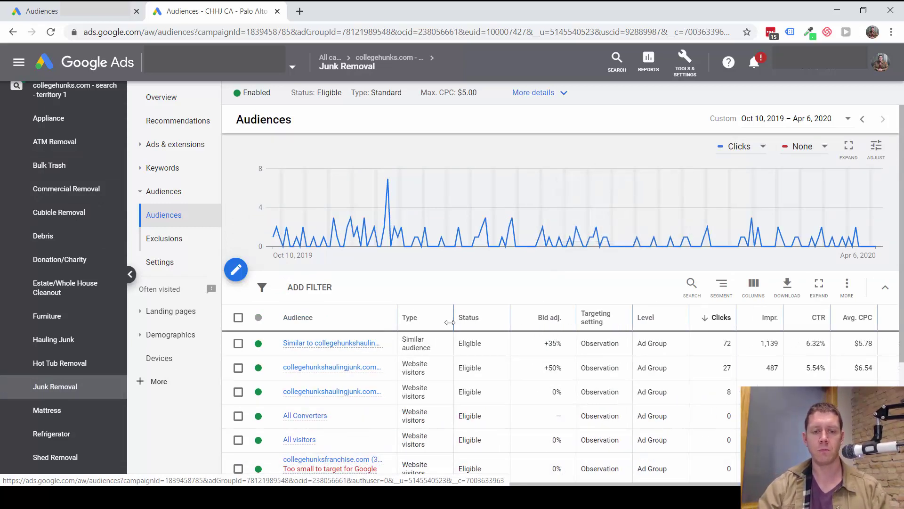
pyautogui.moveTo(396, 316); pyautogui.dragTo(489, 316)
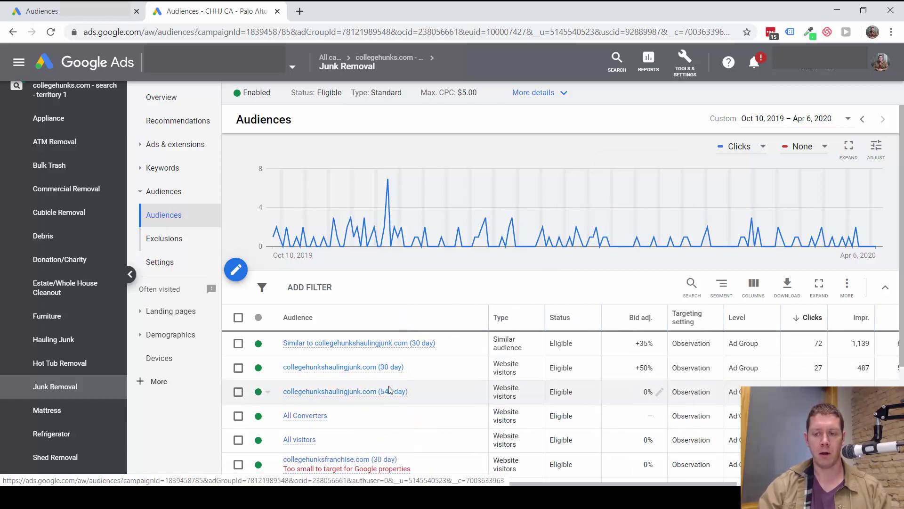
pyautogui.moveTo(359, 398)
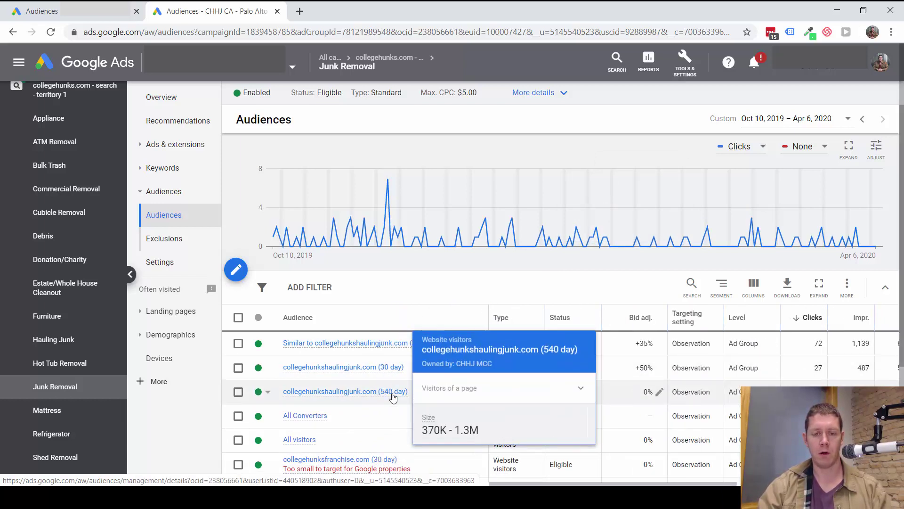
pyautogui.moveTo(365, 371)
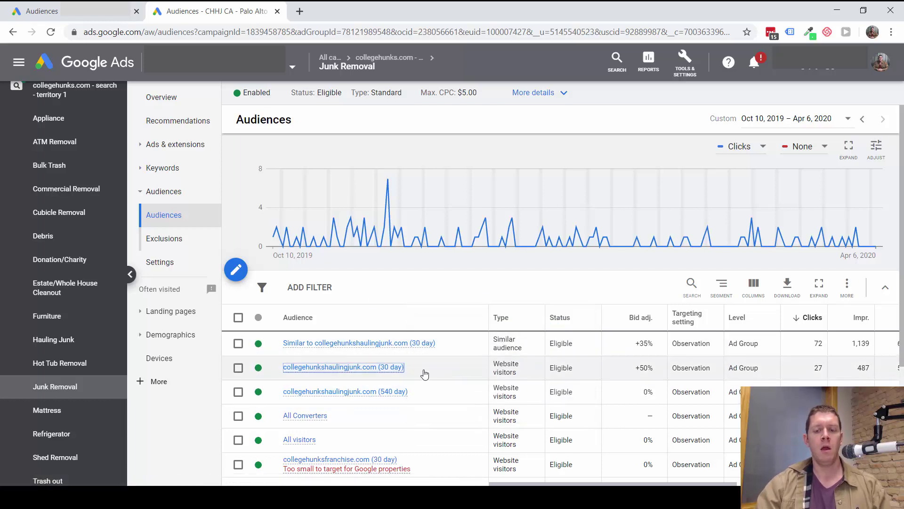
pyautogui.scroll(-2, 307, 341)
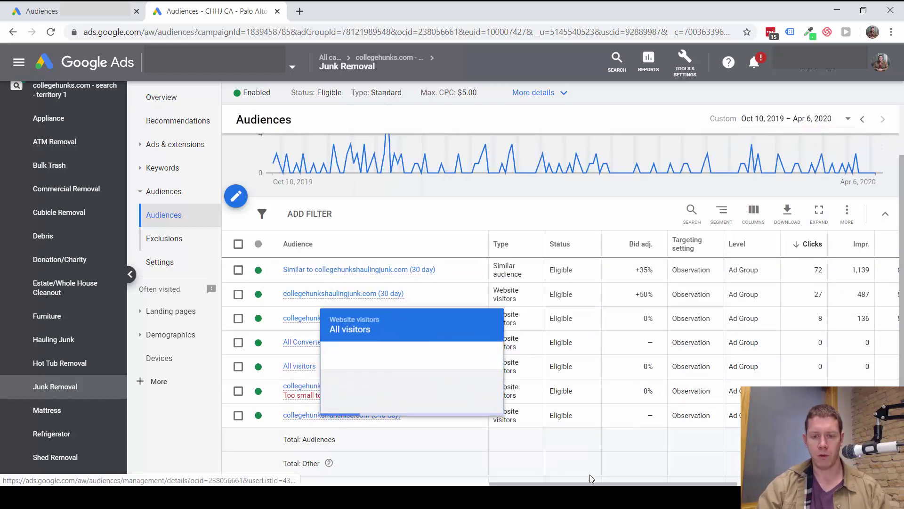
pyautogui.hscroll(6, 613, 358)
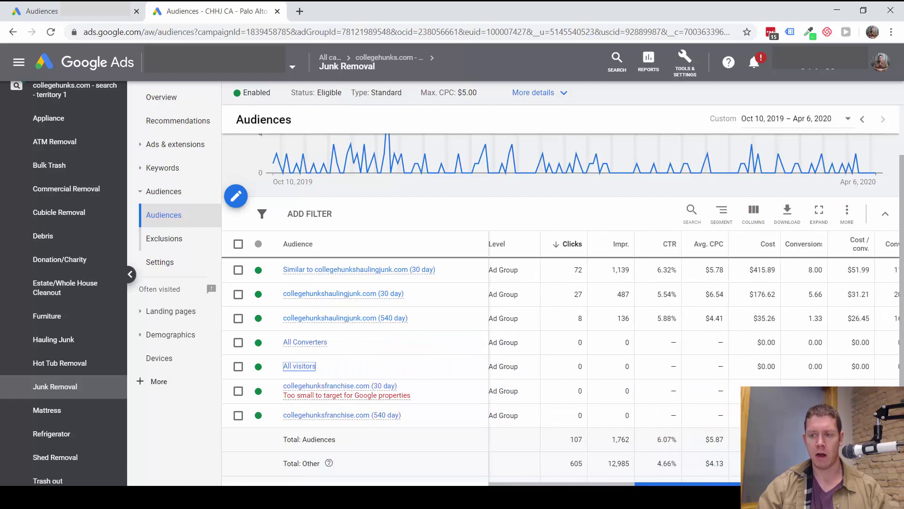
pyautogui.hscroll(-6, 292, 290)
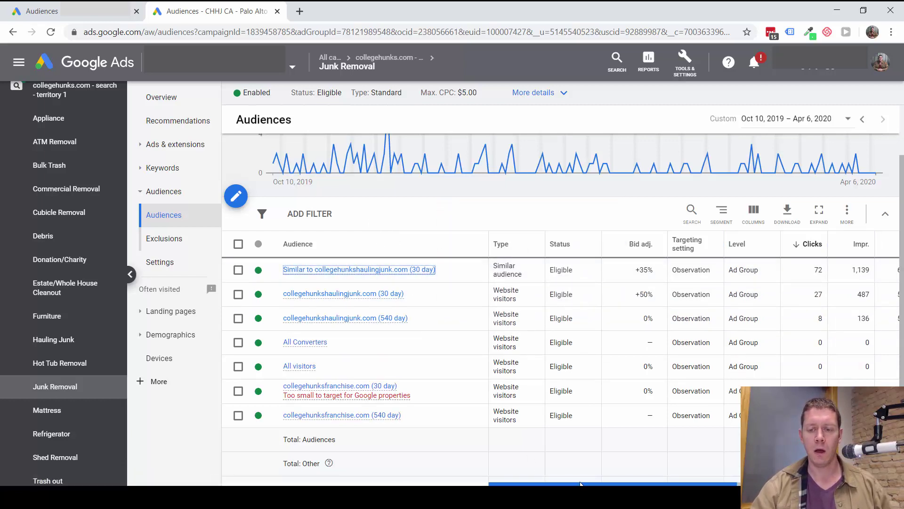
pyautogui.moveTo(580, 483); pyautogui.dragTo(744, 483)
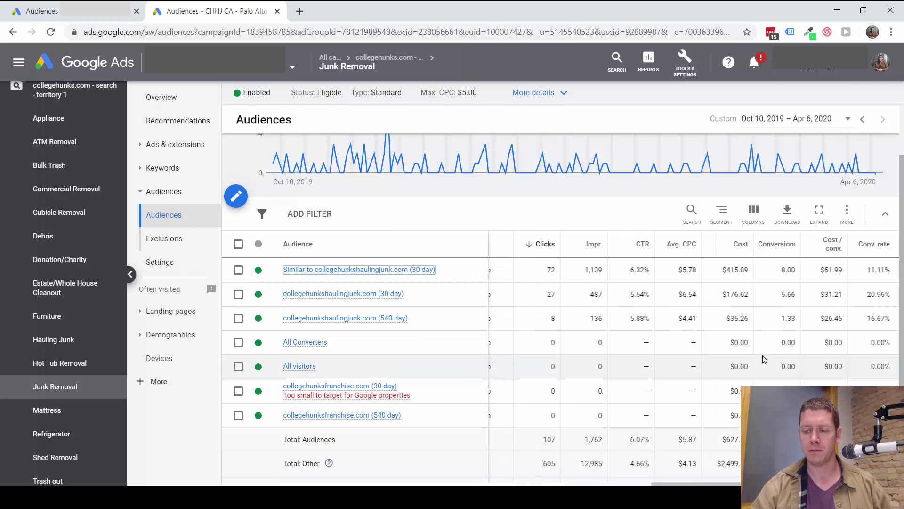
pyautogui.scroll(-2, 760, 353)
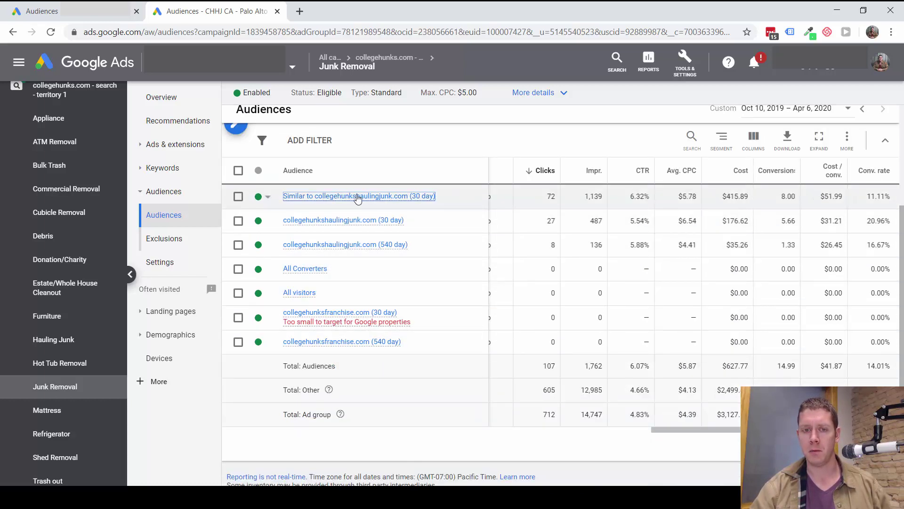
pyautogui.moveTo(821, 197); pyautogui.dragTo(854, 201)
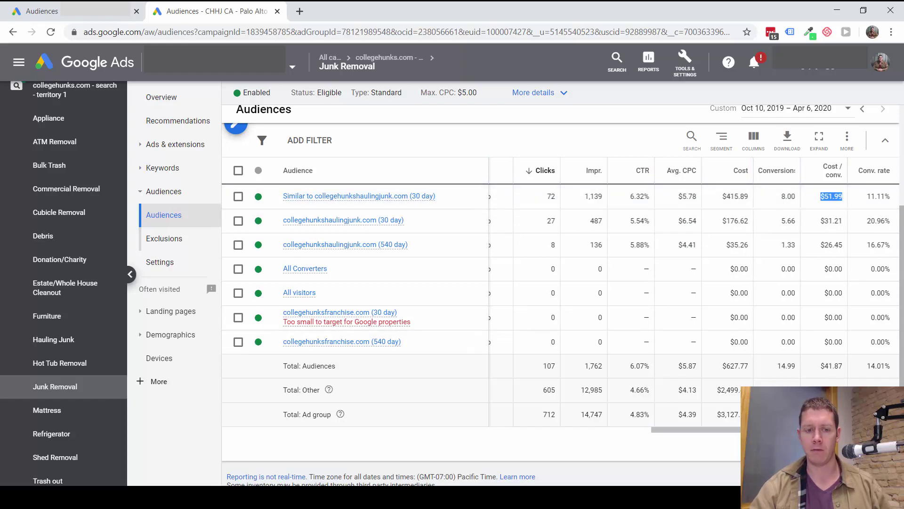
pyautogui.scroll(2, 801, 269)
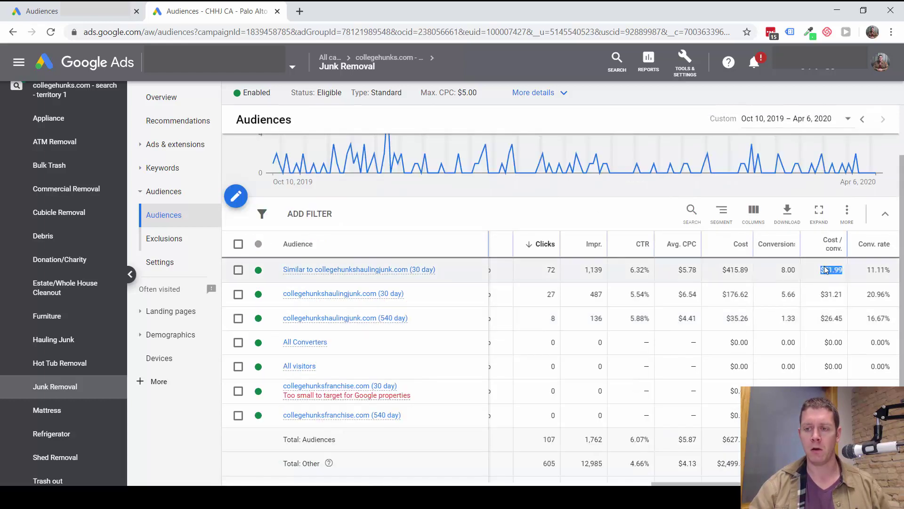
pyautogui.click(785, 270)
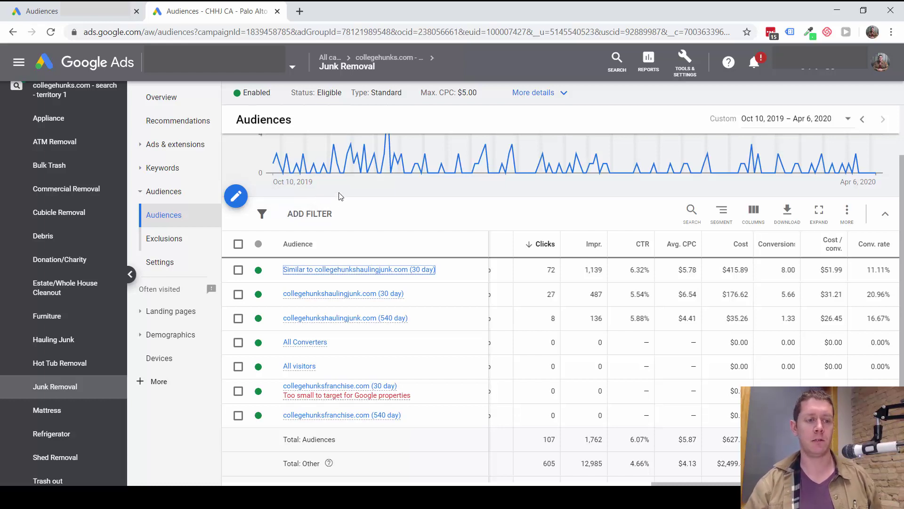
# Step: Open the Junk Removal ad group's audience editor
pyautogui.click(234, 194)
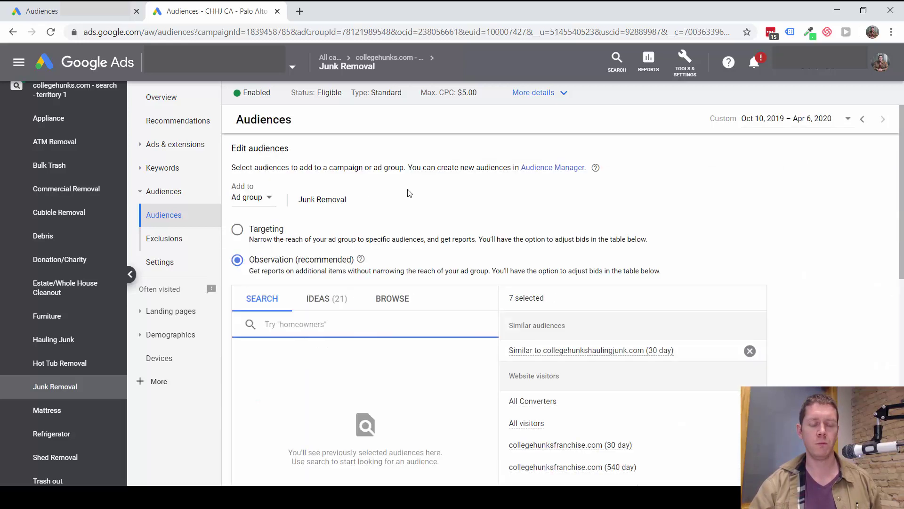
pyautogui.scroll(-3, 448, 179)
pyautogui.scroll(2, 428, 177)
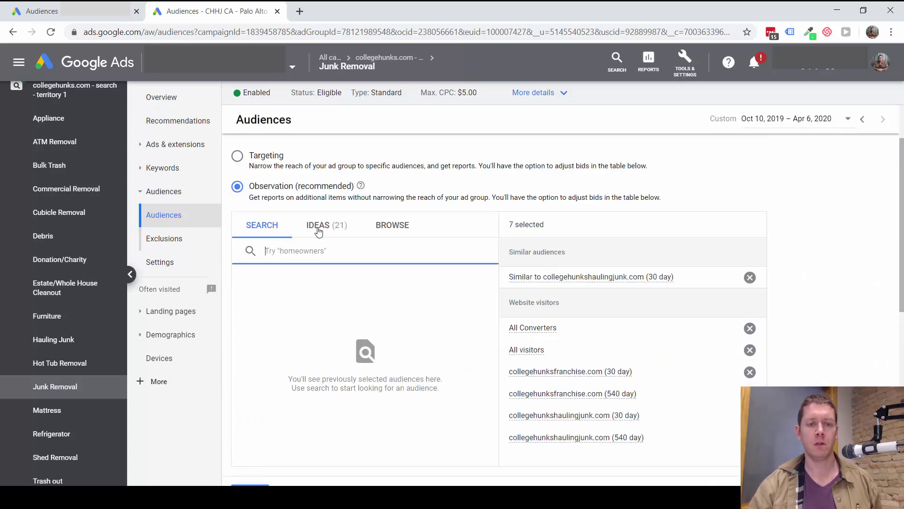
# Step: Show the IDEAS (21) list and preview the suggested audiences
pyautogui.click(318, 225)
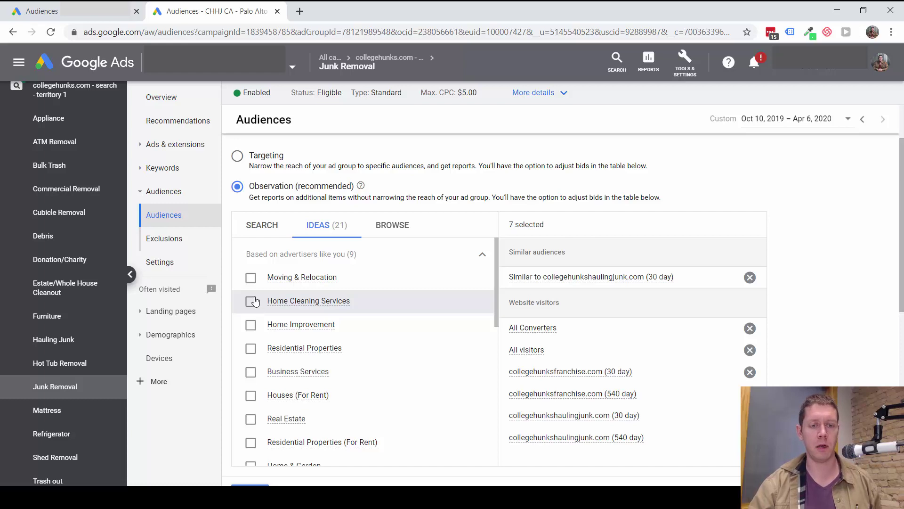
pyautogui.scroll(-1, 285, 309)
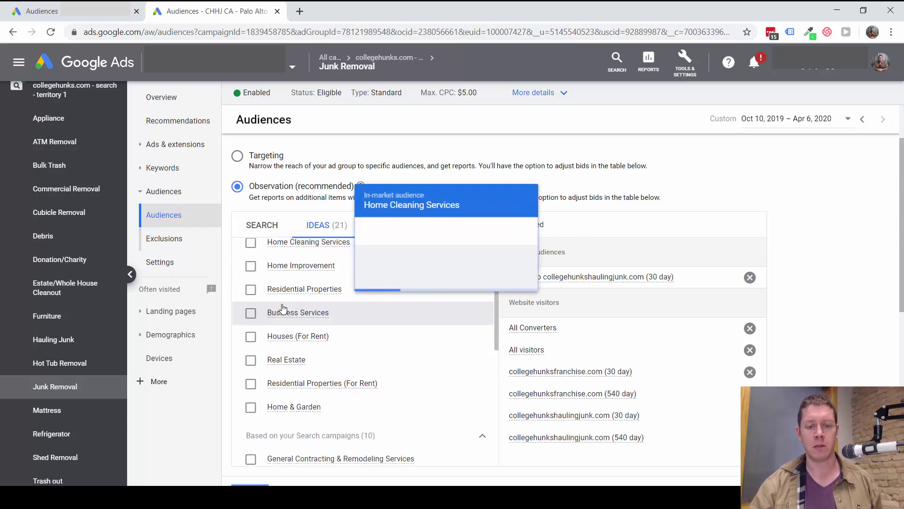
pyautogui.scroll(-3, 283, 308)
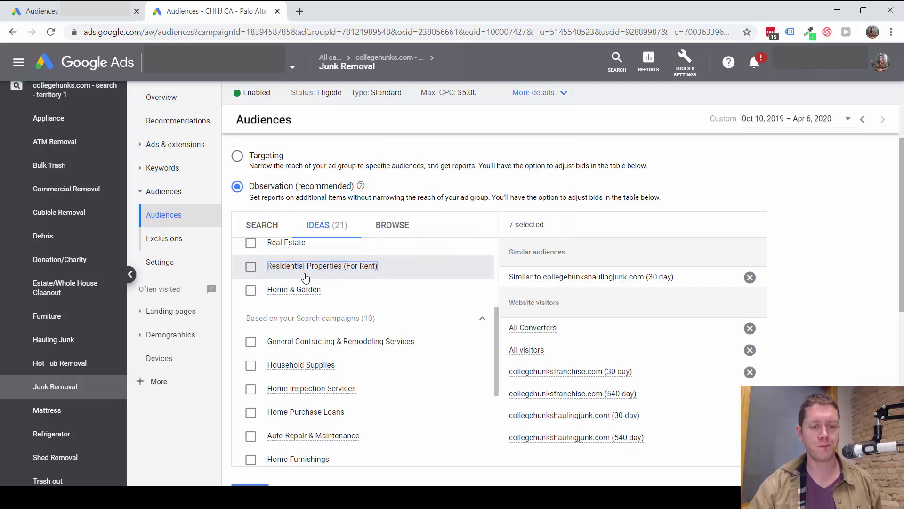
pyautogui.scroll(-3, 307, 280)
pyautogui.scroll(3, 313, 288)
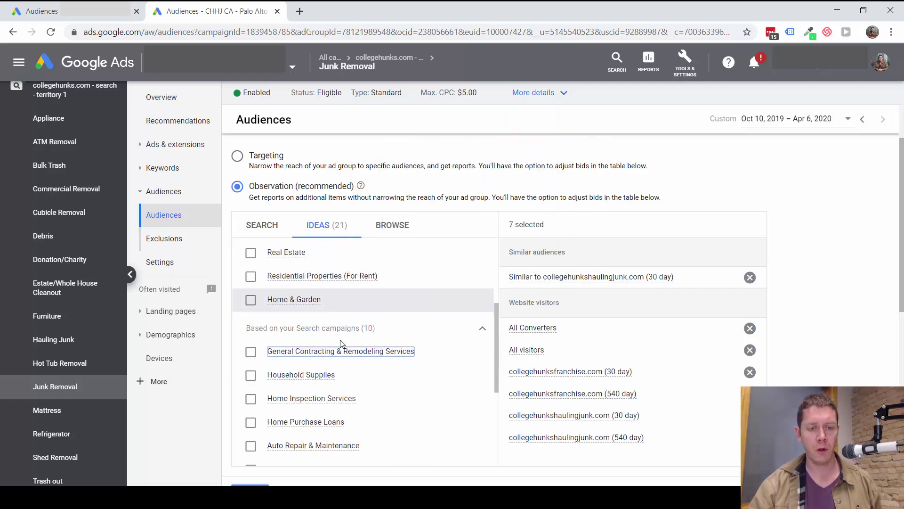
pyautogui.scroll(-5, 336, 356)
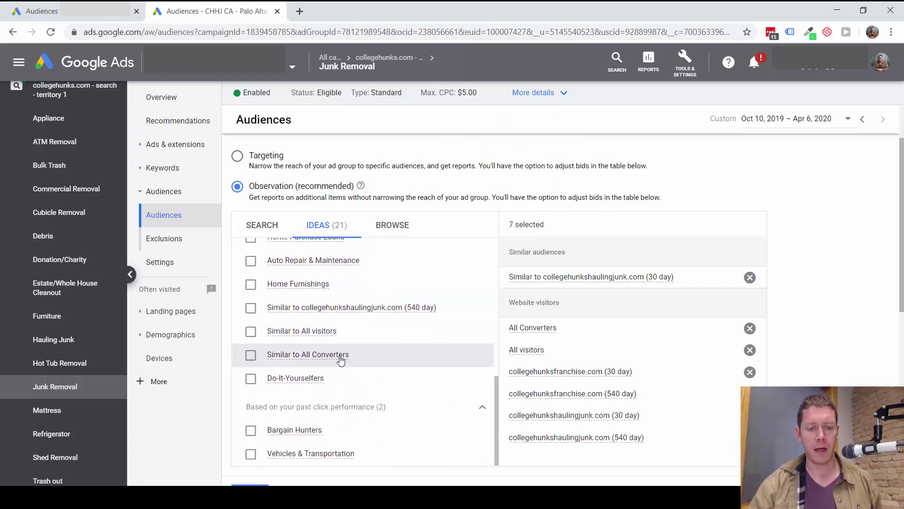
pyautogui.scroll(8, 337, 359)
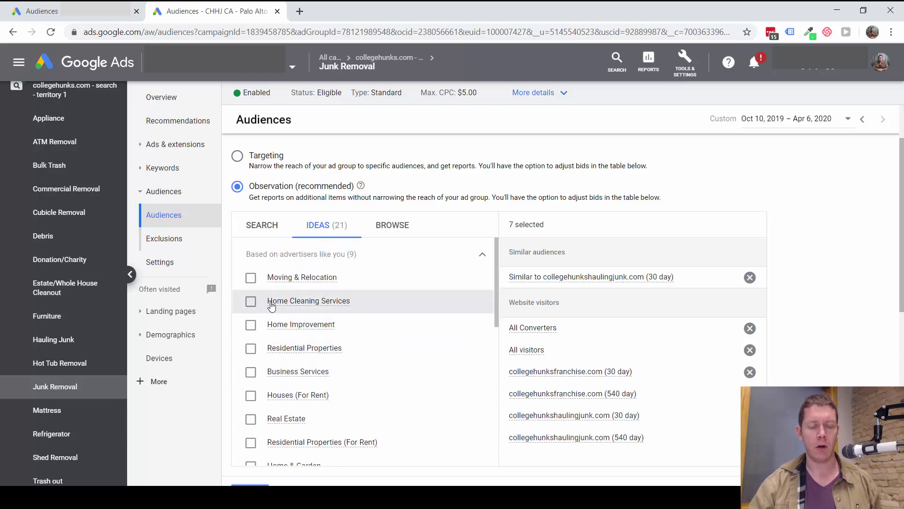
pyautogui.moveTo(280, 303)
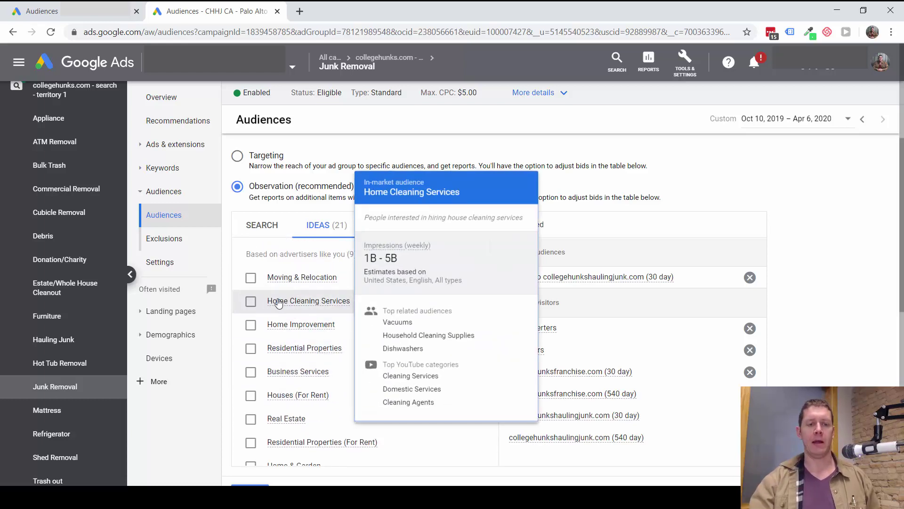
pyautogui.moveTo(291, 324)
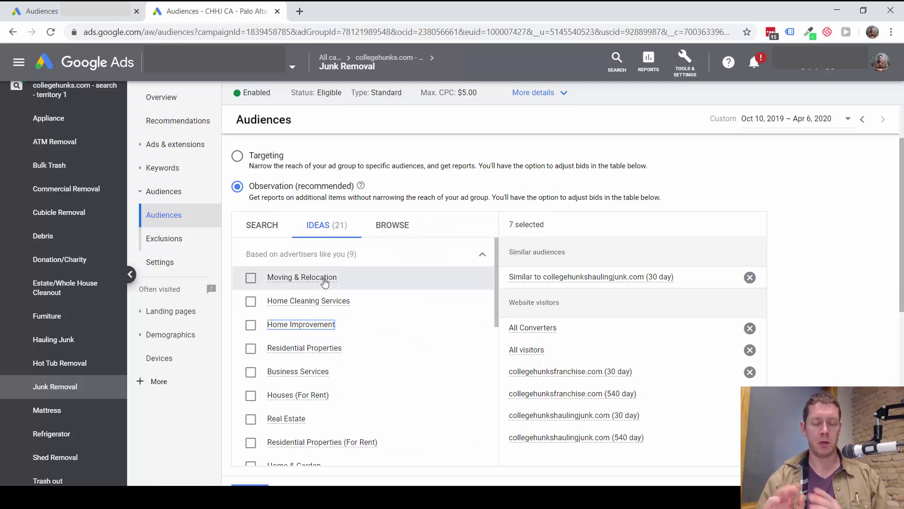
pyautogui.moveTo(325, 282)
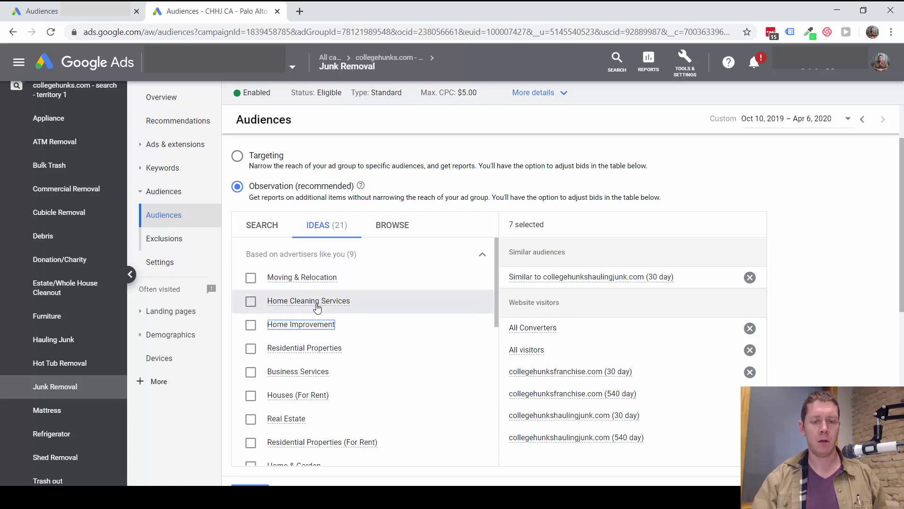
pyautogui.moveTo(317, 309)
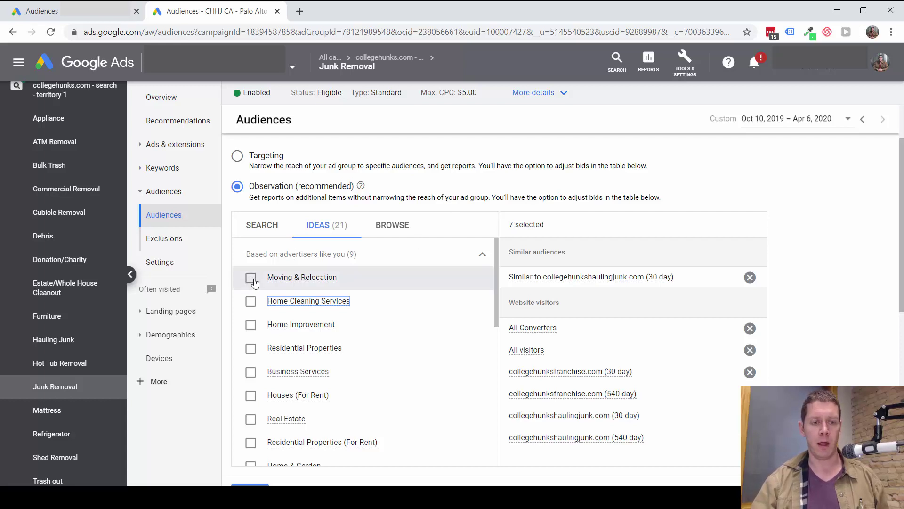
# Step: Try ticking Moving & Relocation and Home Cleaning Services, then untick both
pyautogui.click(251, 279)
pyautogui.click(251, 301)
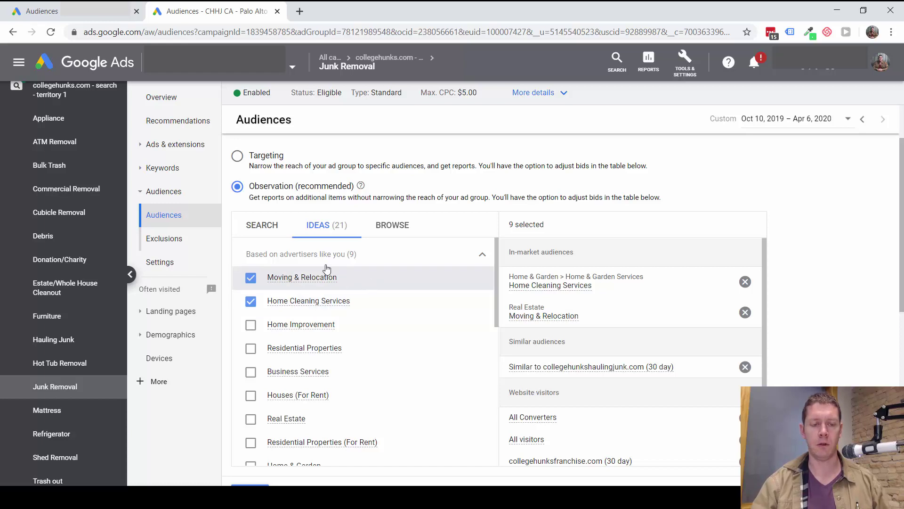
pyautogui.click(254, 281)
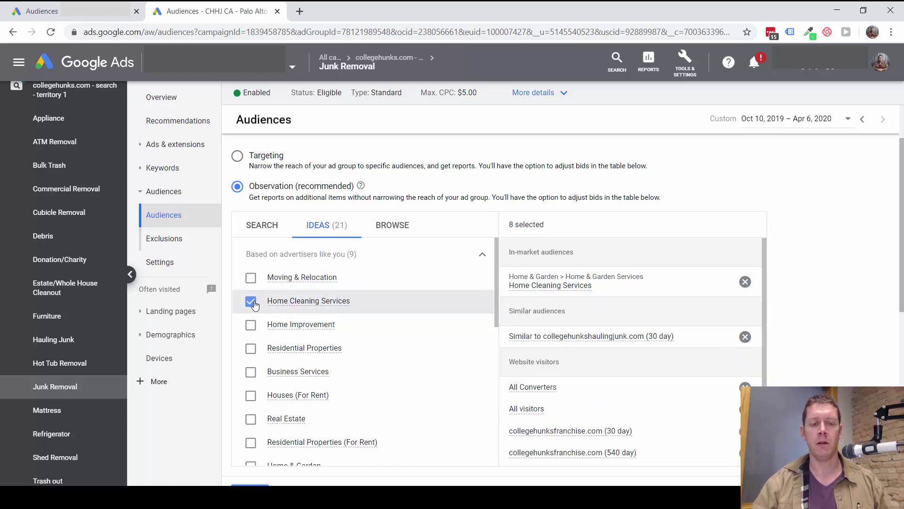
pyautogui.click(252, 304)
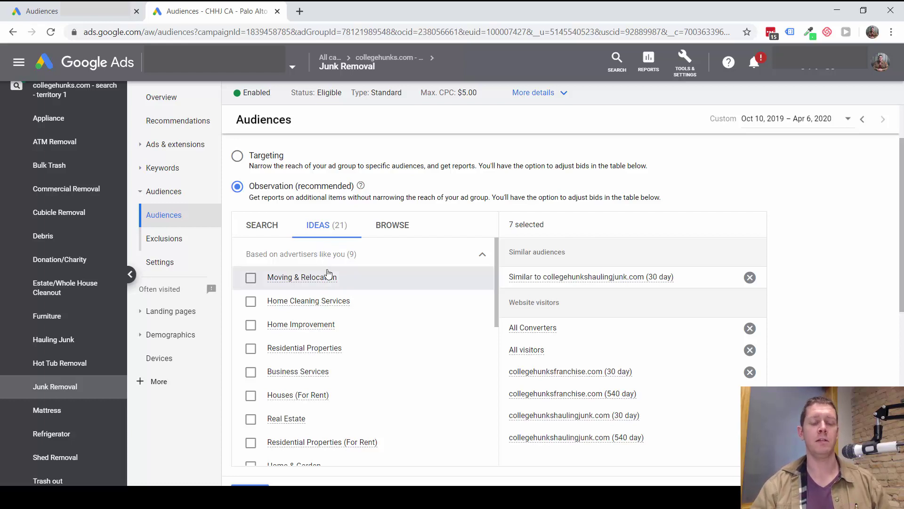
# Step: Add the Do-It-Yourselfers affinity audience, bringing the selections to 8
pyautogui.scroll(-7, 310, 304)
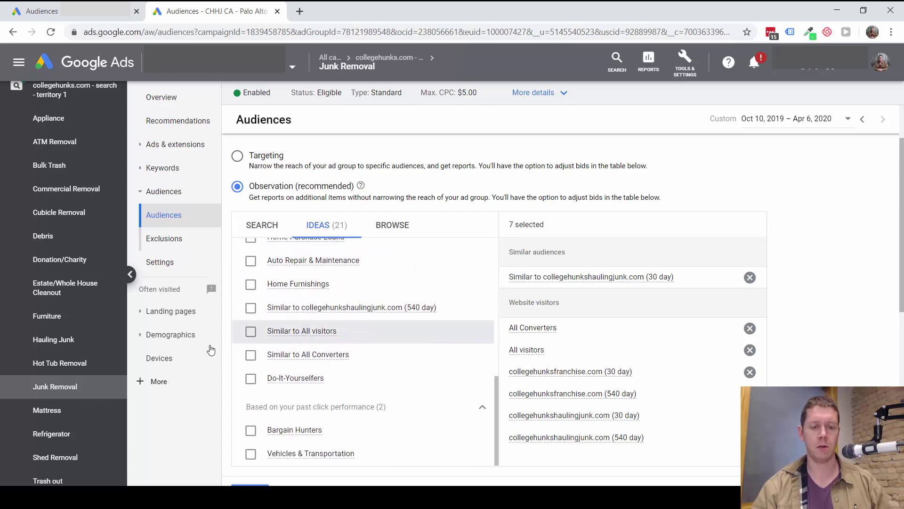
pyautogui.click(249, 378)
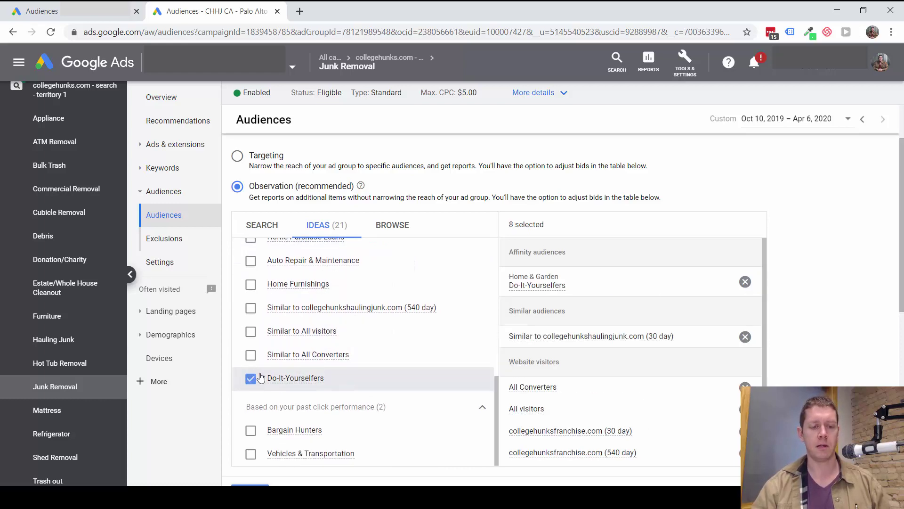
pyautogui.moveTo(326, 355)
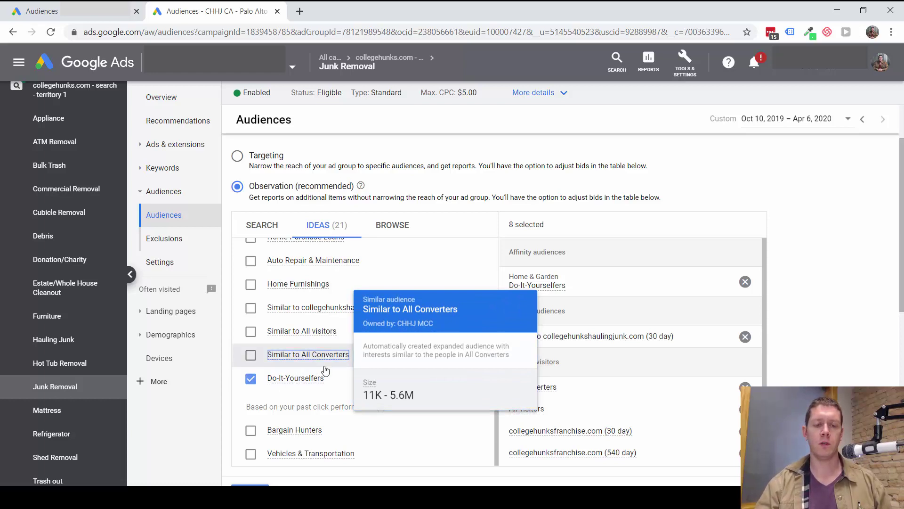
pyautogui.click(324, 356)
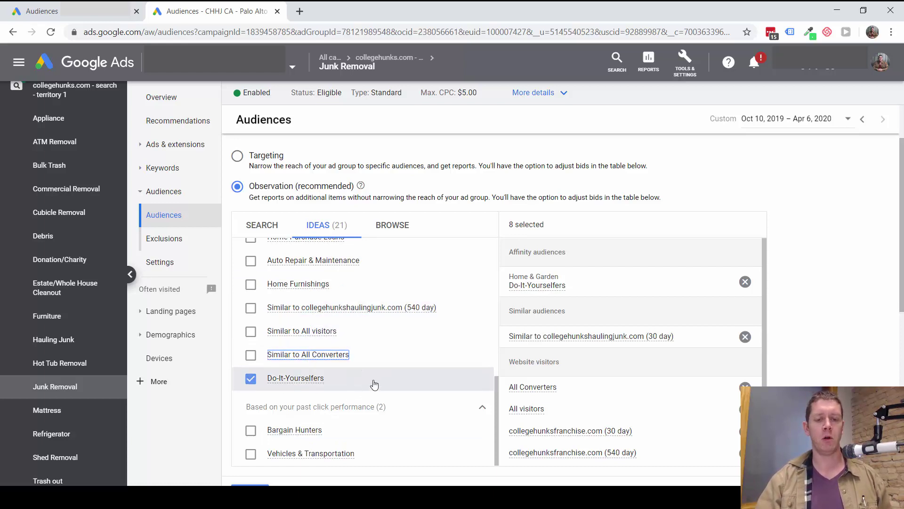
pyautogui.moveTo(310, 384)
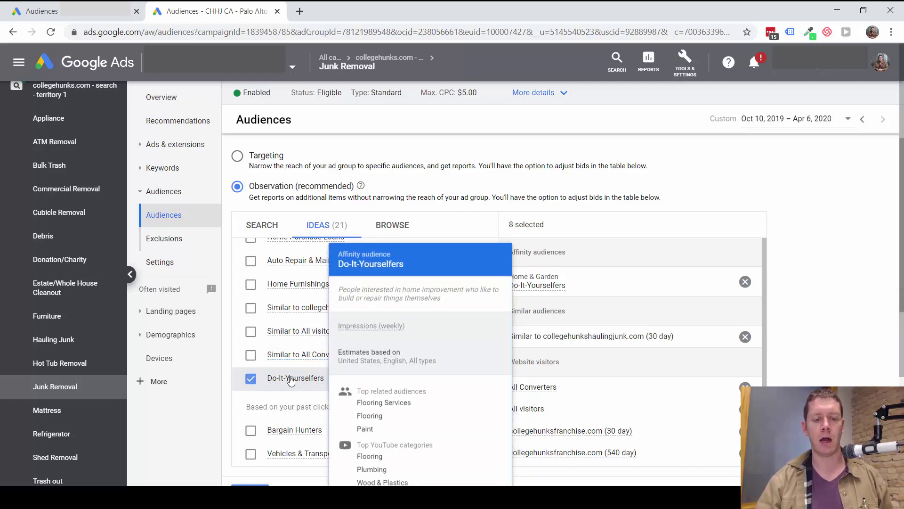
pyautogui.scroll(2, 377, 353)
pyautogui.scroll(-4, 329, 348)
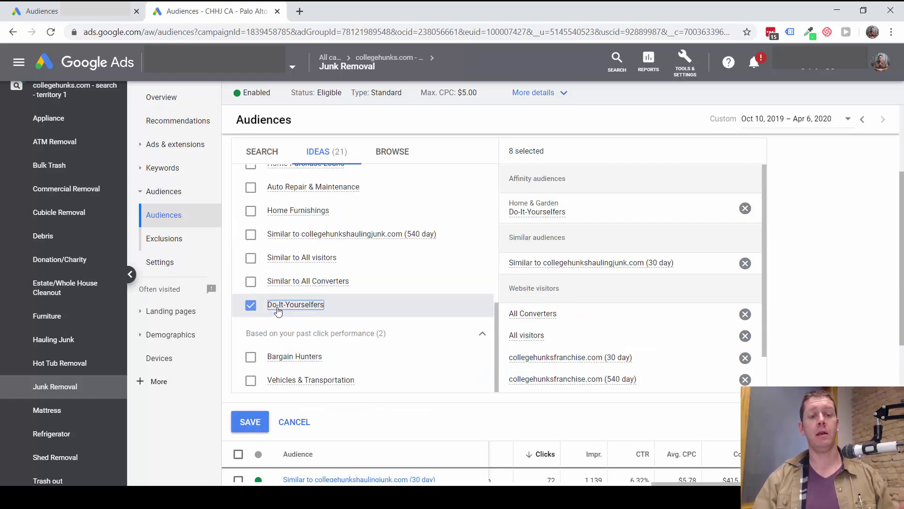
pyautogui.moveTo(289, 307)
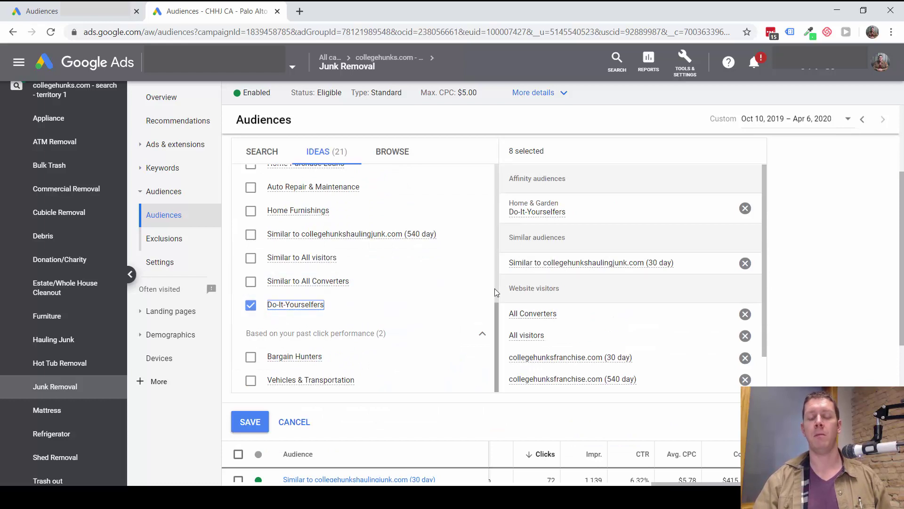
pyautogui.scroll(-2, 483, 284)
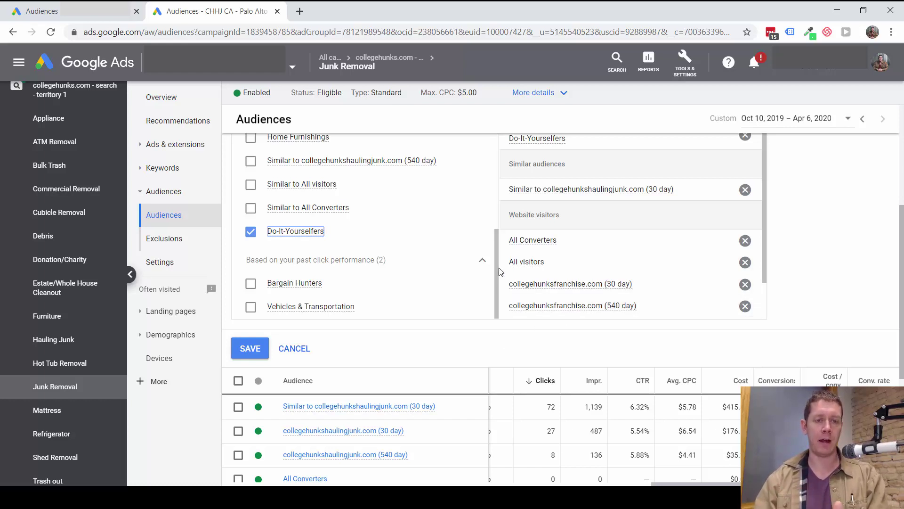
pyautogui.scroll(1, 330, 264)
pyautogui.scroll(-1, 375, 287)
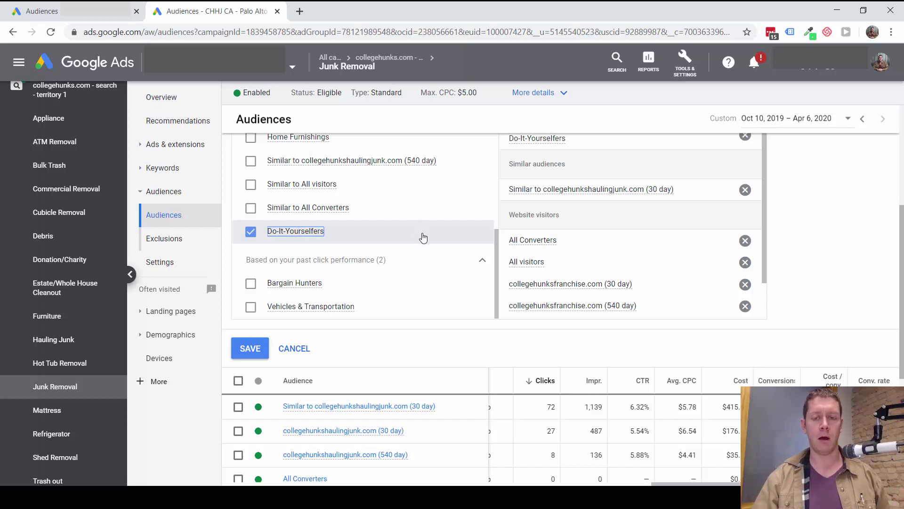
pyautogui.scroll(3, 419, 237)
pyautogui.scroll(8, 419, 247)
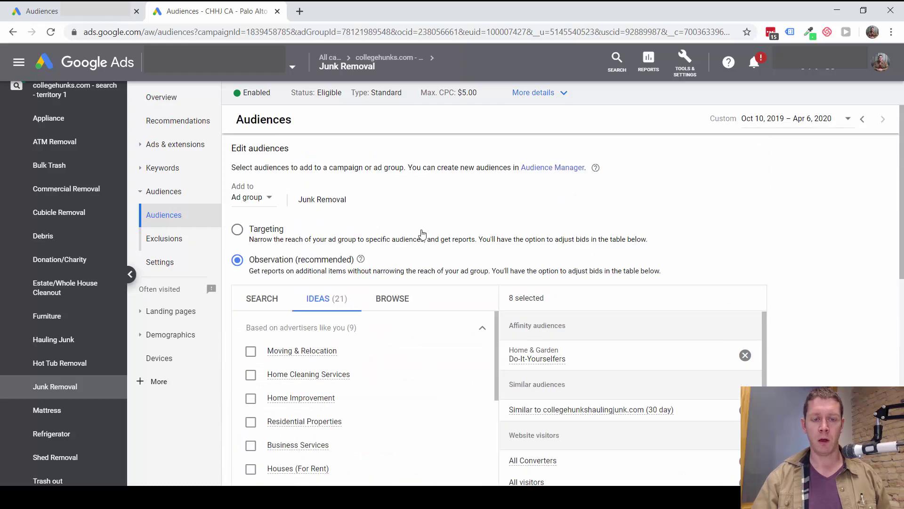
# Step: Search audiences for 'truck' and add the Truck & SUV Enthusiasts affinity audience, making 9 selected
pyautogui.click(269, 299)
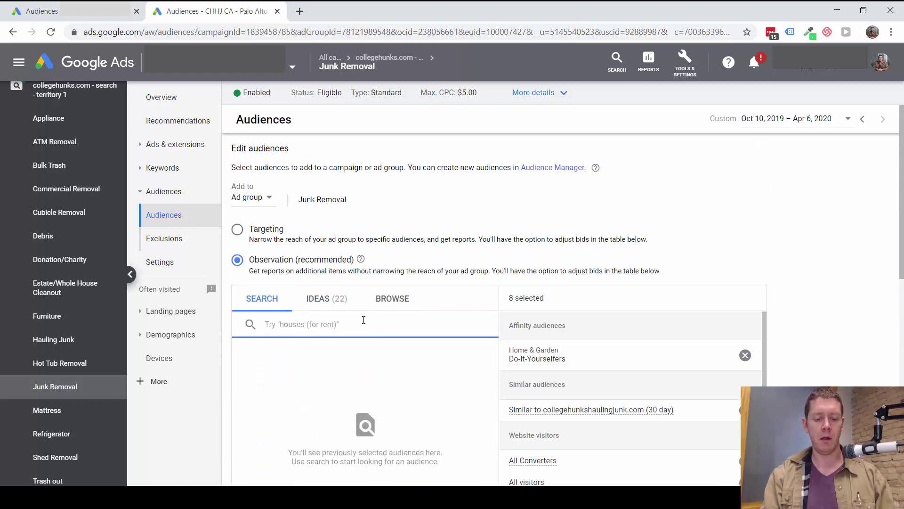
pyautogui.write('truck')
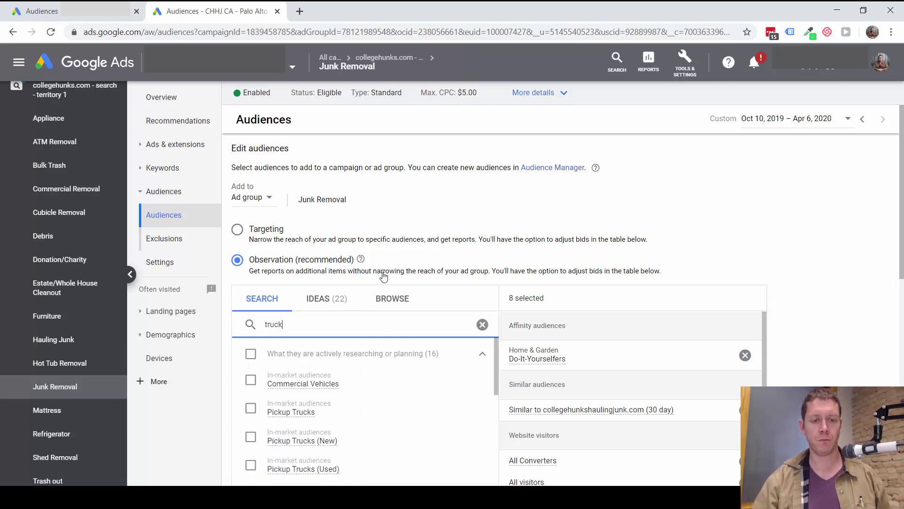
pyautogui.scroll(-10, 384, 277)
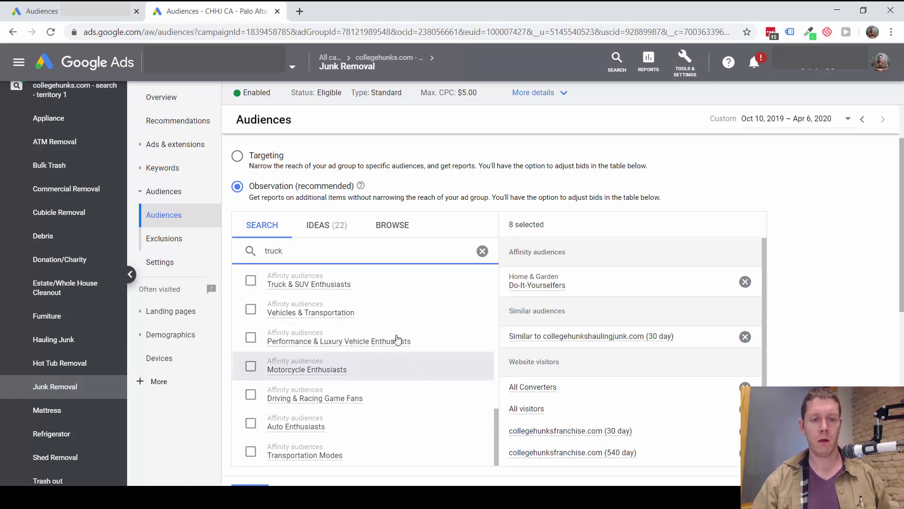
pyautogui.scroll(1, 381, 325)
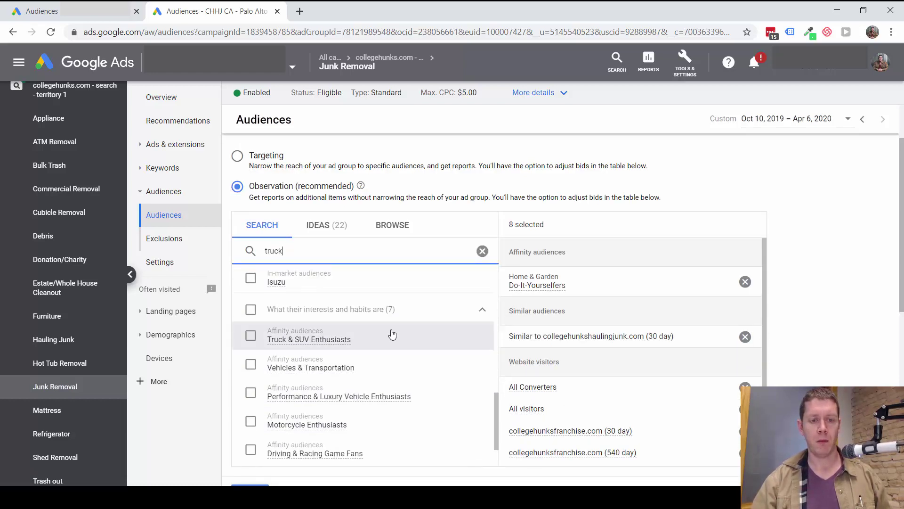
pyautogui.click(248, 342)
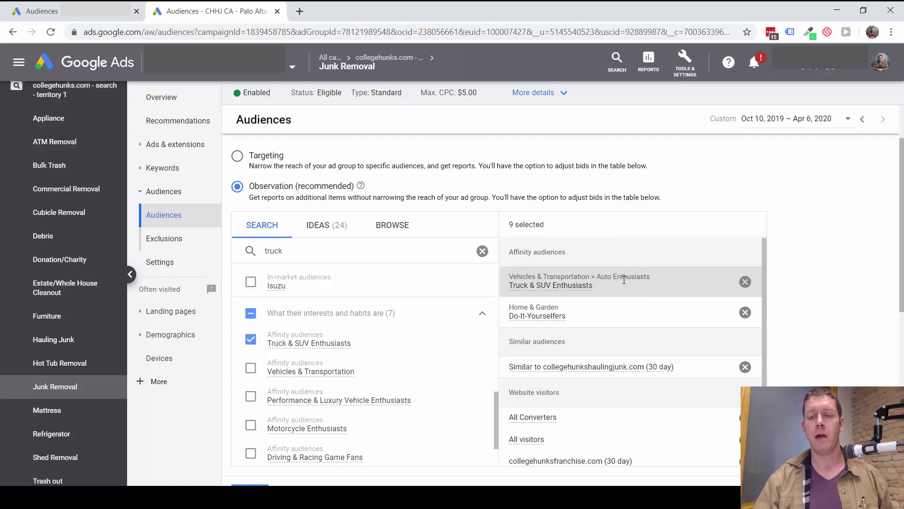
pyautogui.scroll(-5, 571, 193)
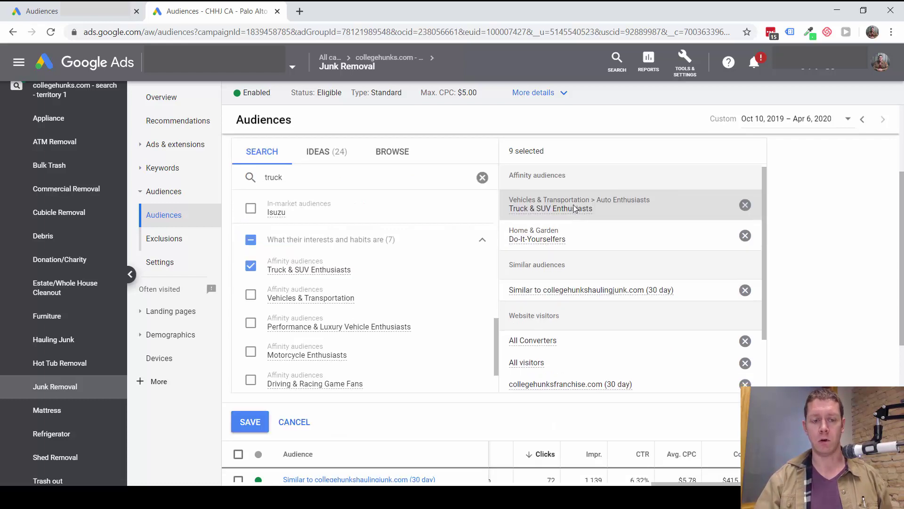
# Step: Discard the unsaved audience changes and go to the ad group's Exclusions page
pyautogui.click(304, 423)
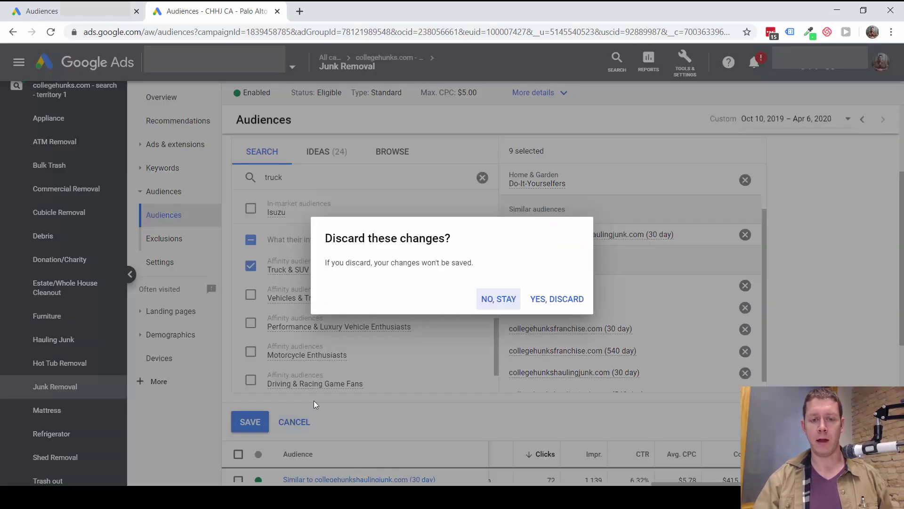
pyautogui.click(561, 300)
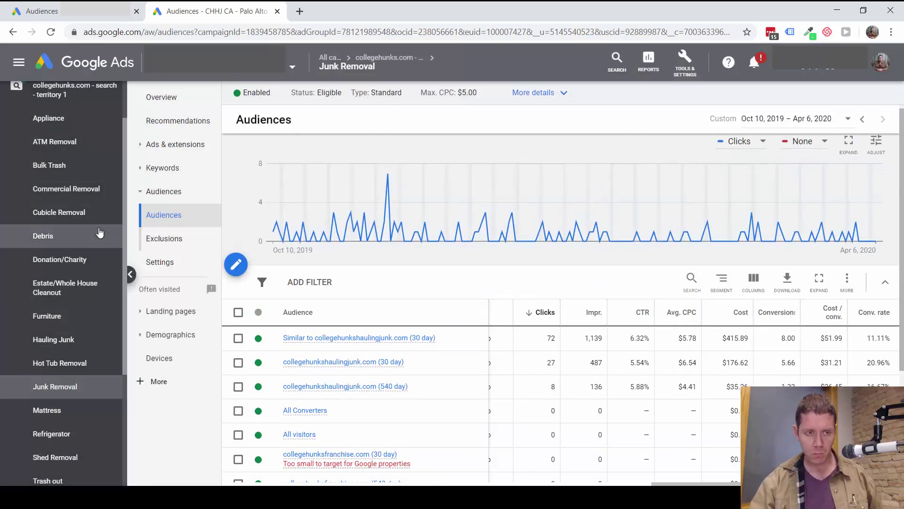
pyautogui.click(161, 245)
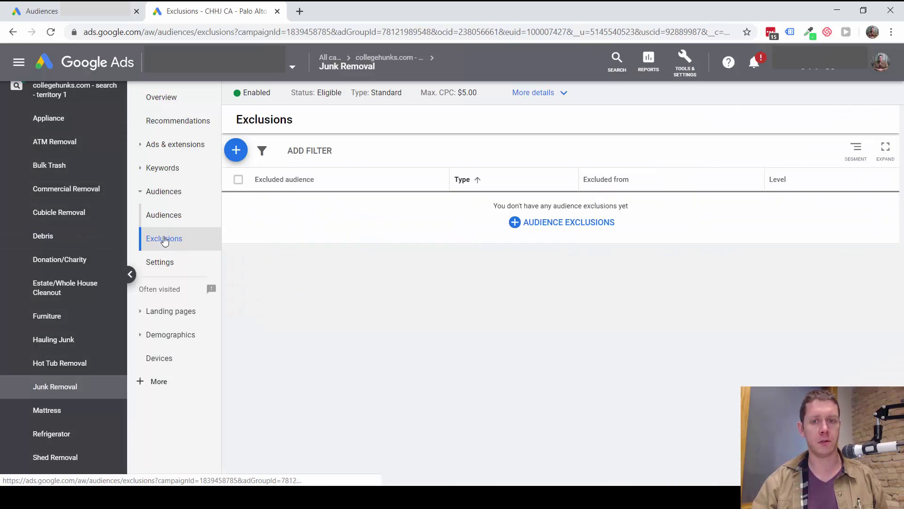
# Step: Trial a campaign-level exclusion of Truck & SUV Enthusiasts, then discard it
pyautogui.click(517, 224)
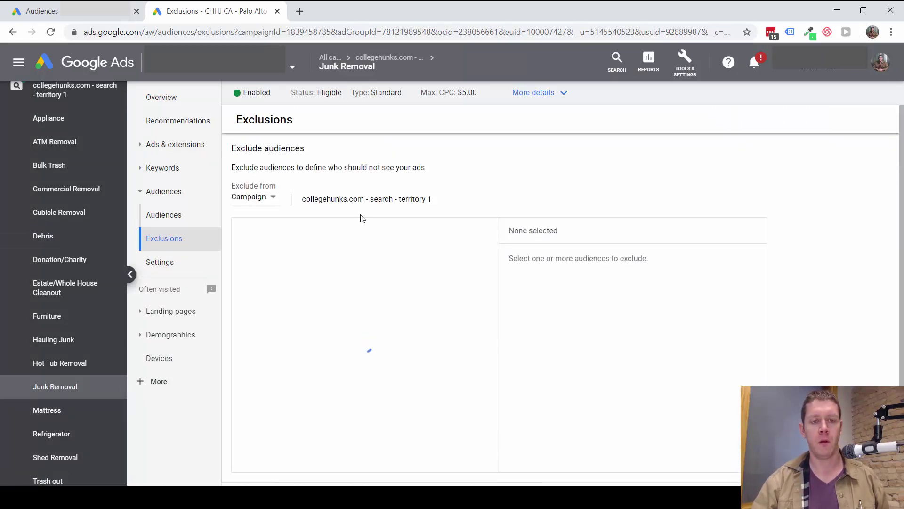
pyautogui.click(277, 202)
pyautogui.click(262, 208)
pyautogui.click(314, 308)
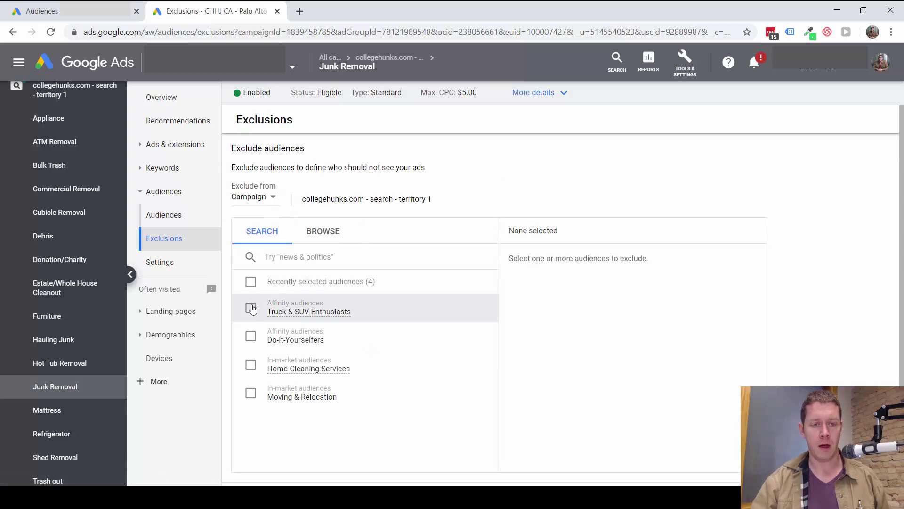
pyautogui.scroll(-2, 614, 308)
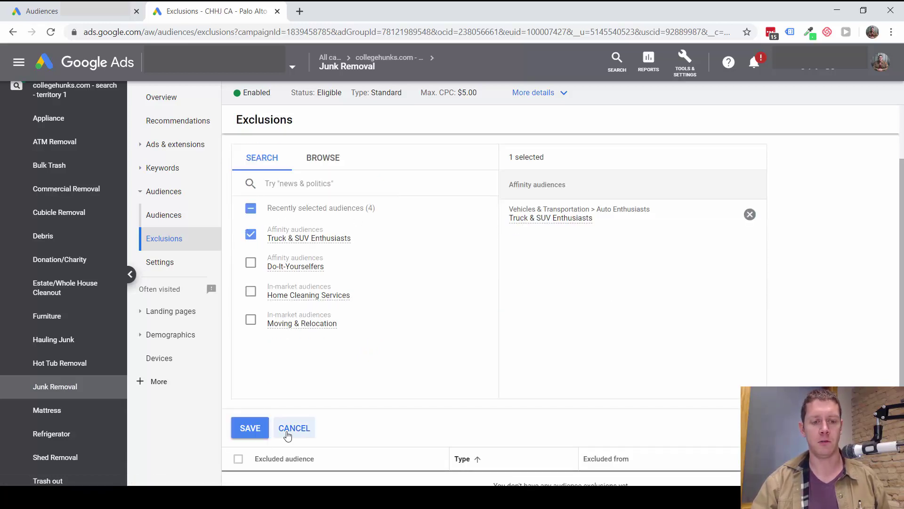
pyautogui.click(249, 429)
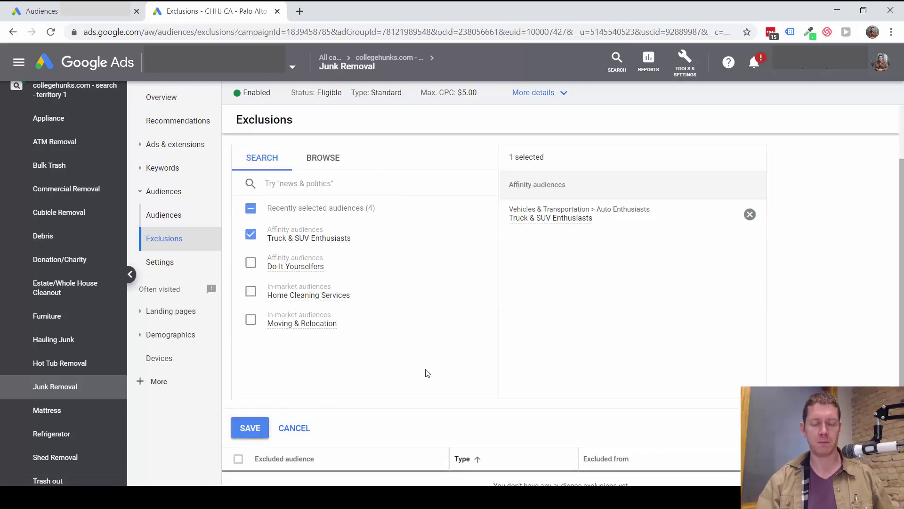
pyautogui.click(296, 428)
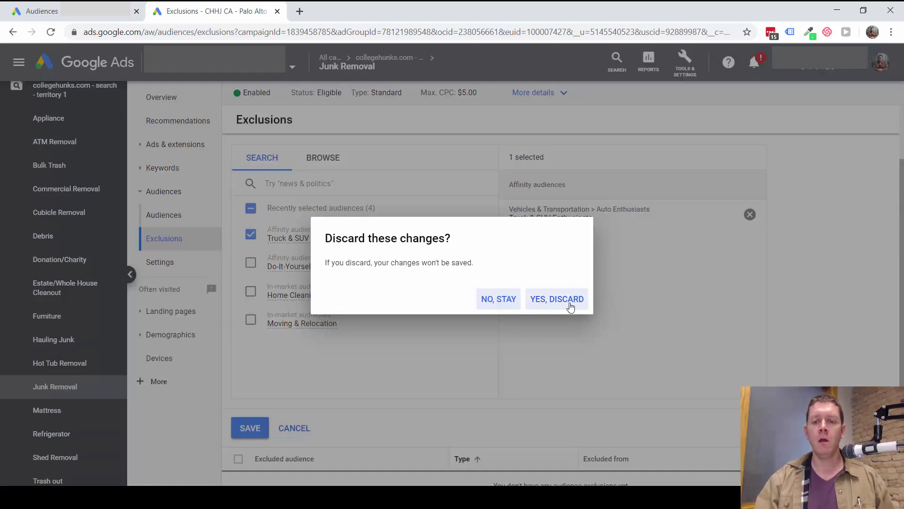
pyautogui.click(571, 299)
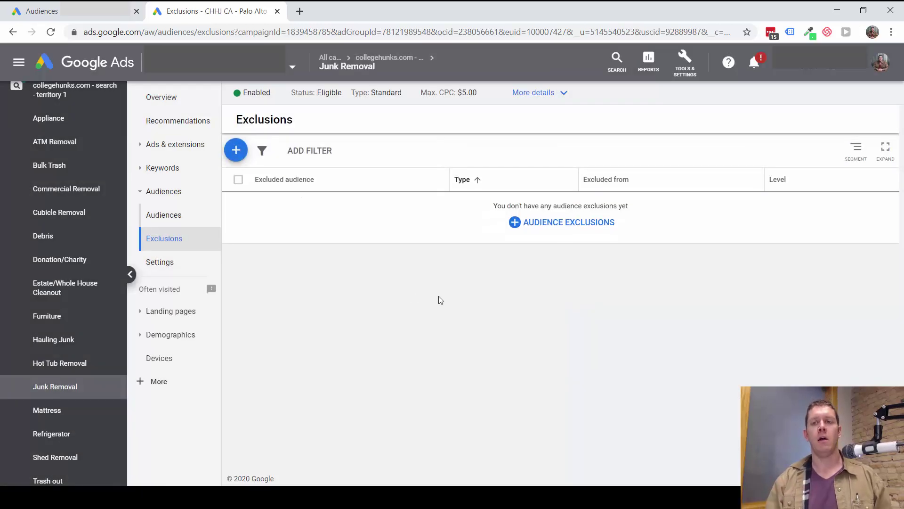